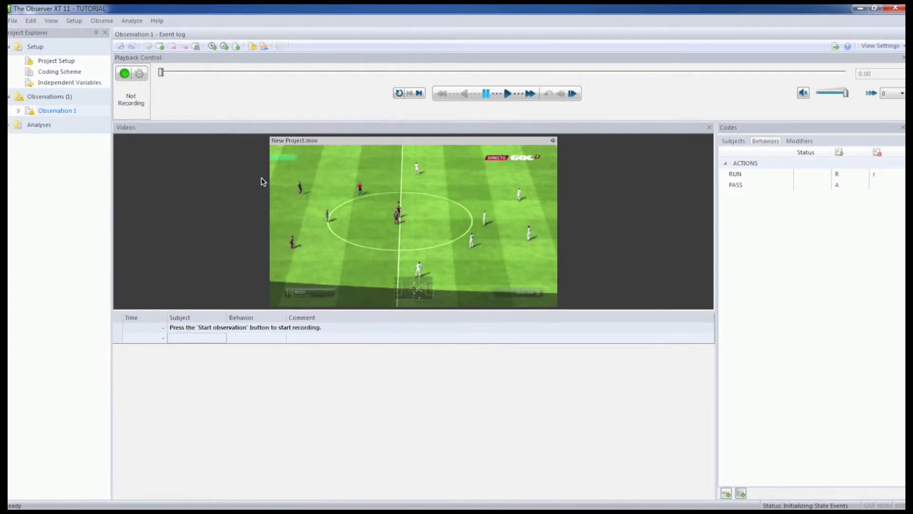
Start recording Observation 1 and score the start of the RUN behavior for Player1.
{"action": "left_click", "coordinate": [125, 75]}
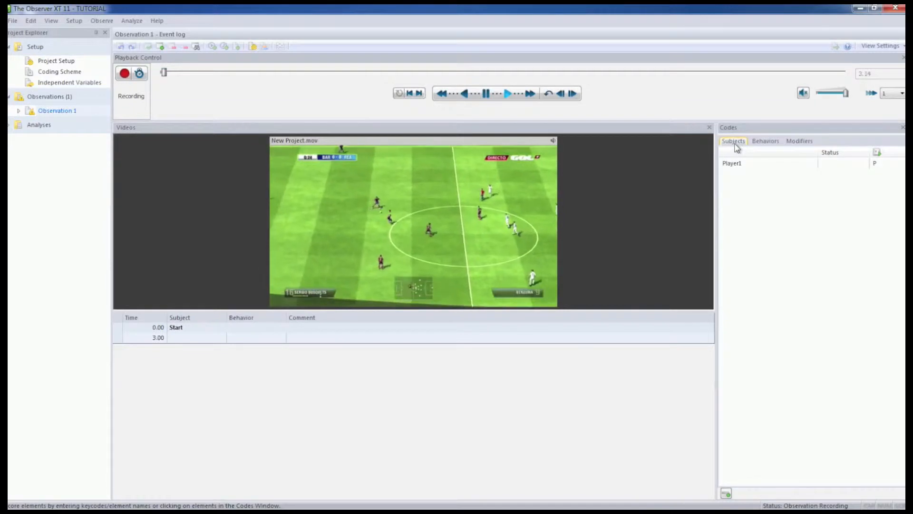
{"action": "left_click", "coordinate": [768, 165]}
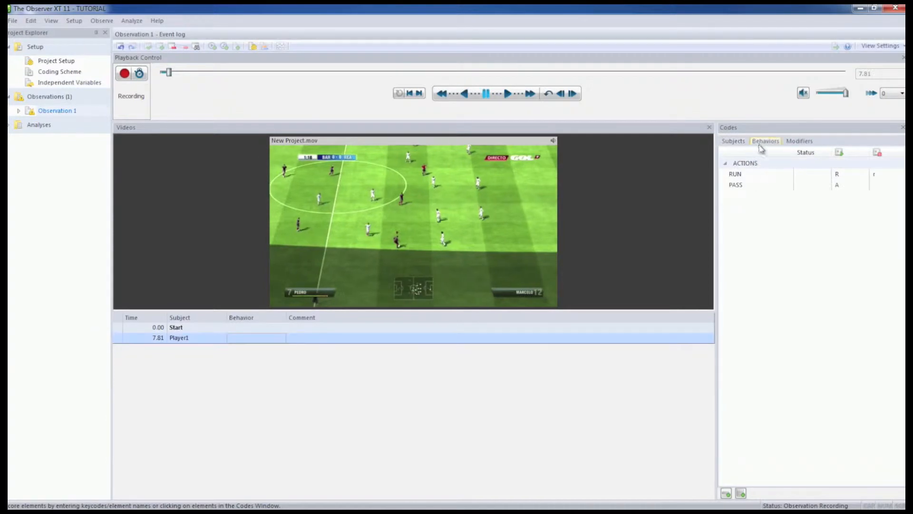
{"action": "left_click", "coordinate": [760, 142]}
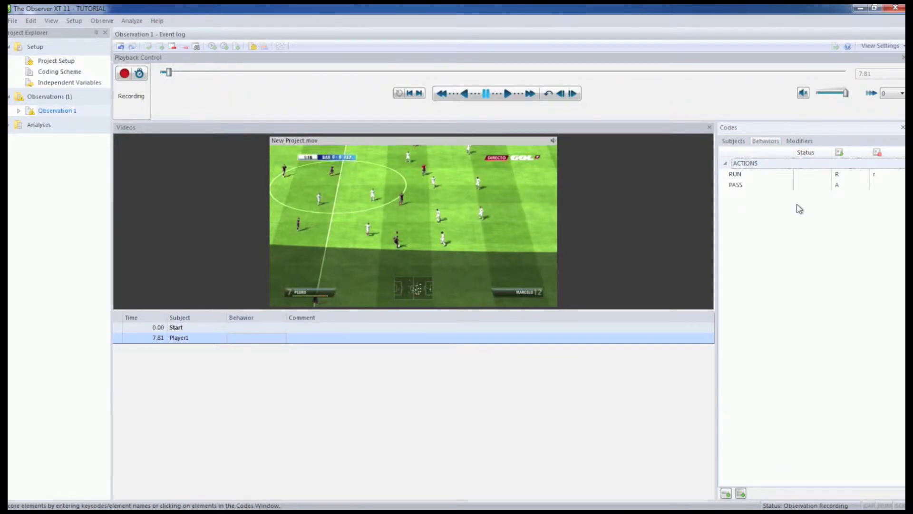
{"action": "left_click", "coordinate": [837, 176]}
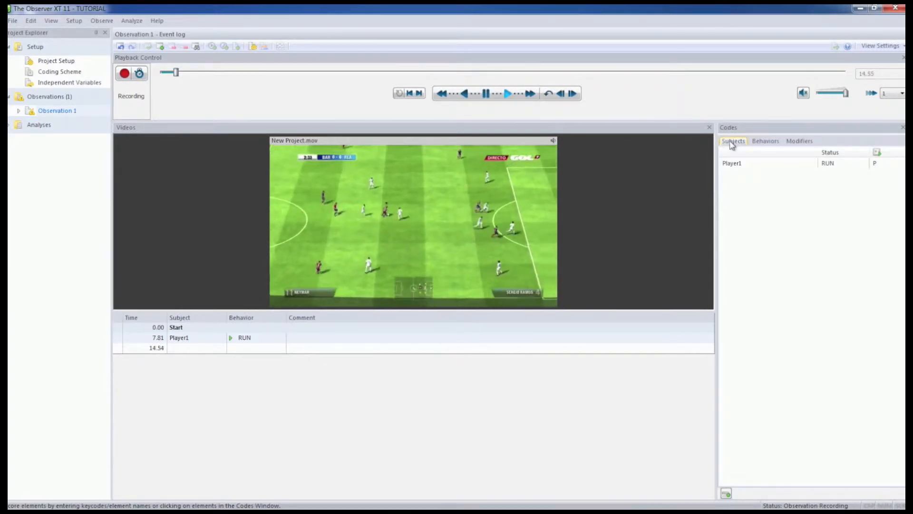
{"action": "key", "text": "space"}
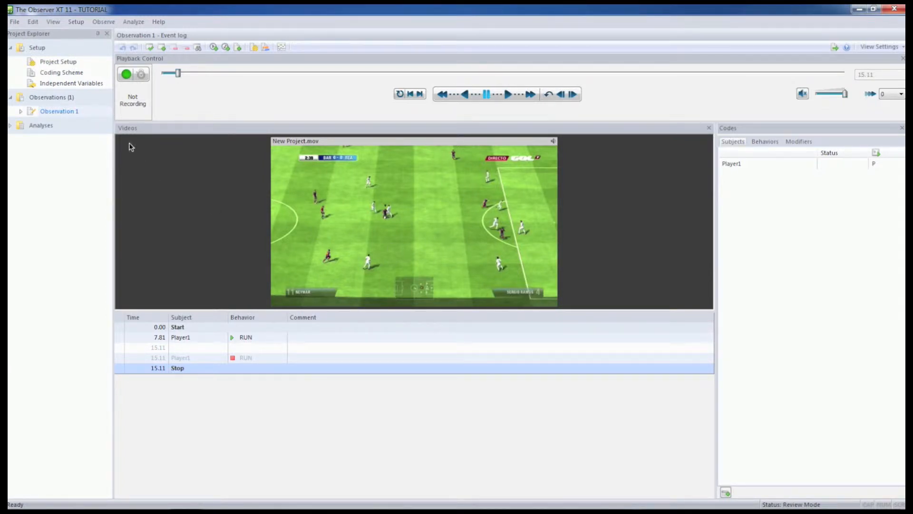
Review the scoring options in the coding scheme's project settings, including Auto-record Subject, and accept them.
{"action": "left_click", "coordinate": [55, 72]}
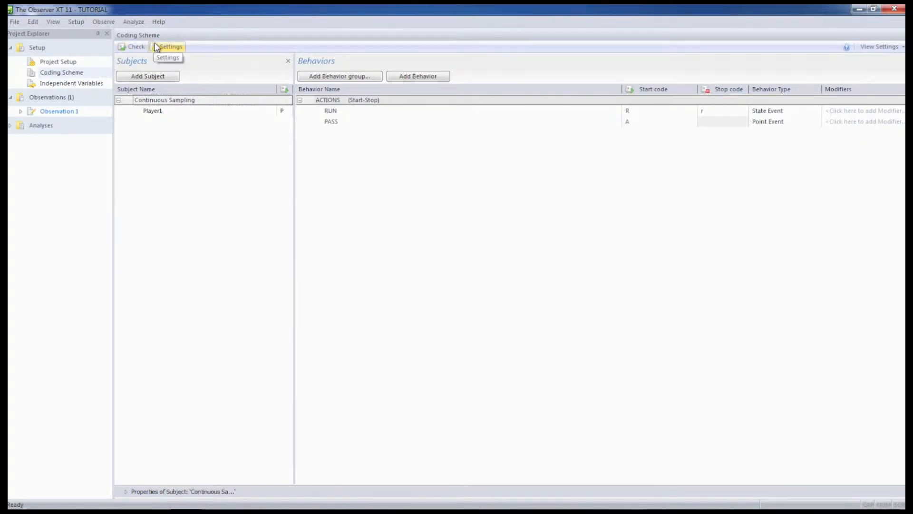
{"action": "left_click", "coordinate": [164, 47]}
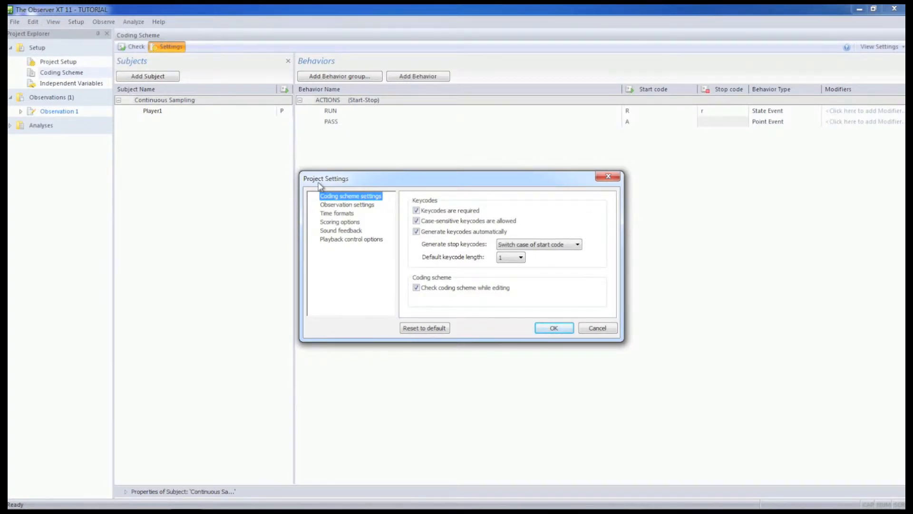
{"action": "left_click", "coordinate": [339, 222]}
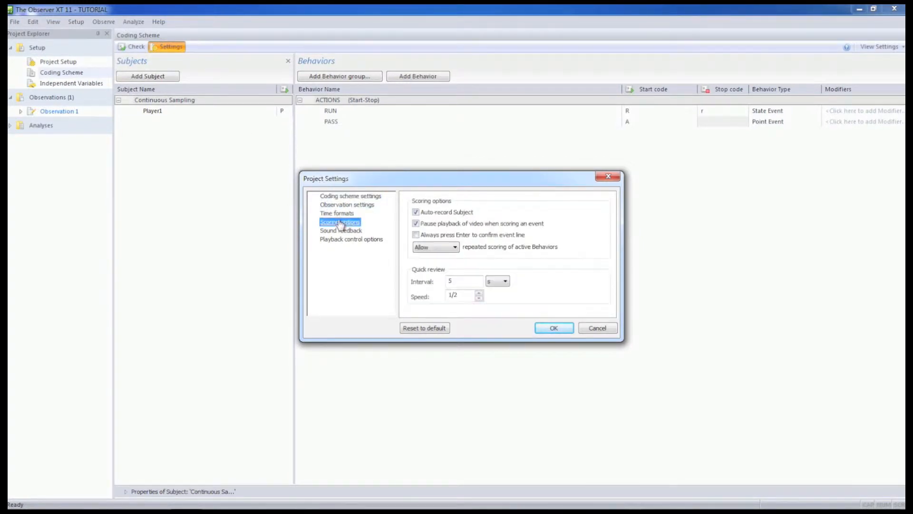
{"action": "left_click", "coordinate": [416, 213]}
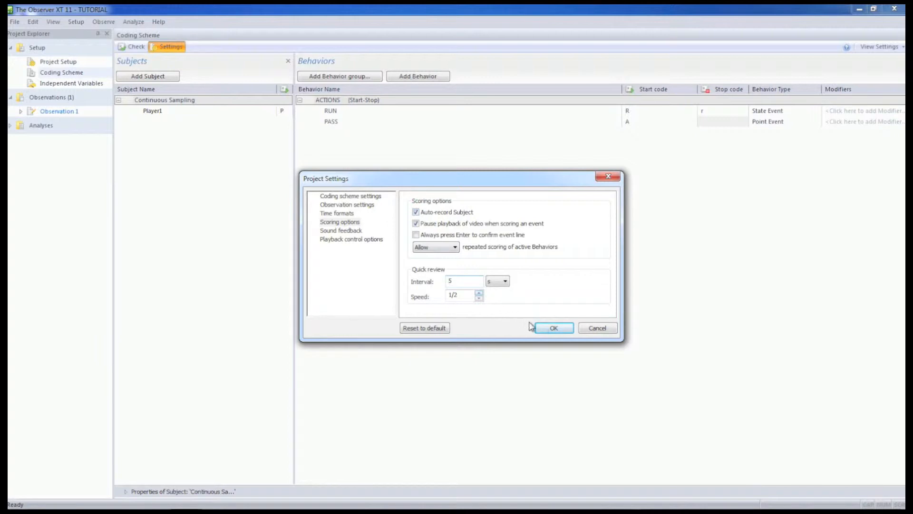
{"action": "left_click", "coordinate": [548, 329]}
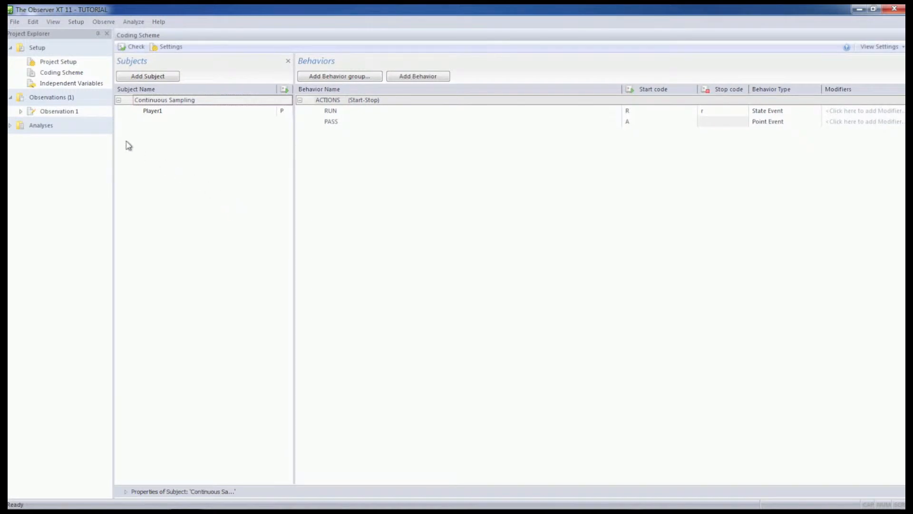
Resume recording Observation 1, end Player1's open RUN, and score another RUN from start to stop.
{"action": "left_click", "coordinate": [79, 111]}
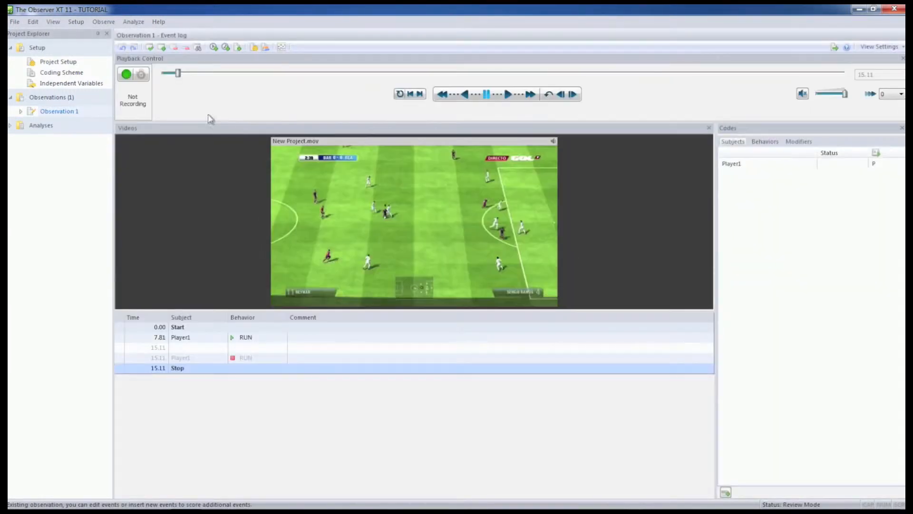
{"action": "left_click", "coordinate": [126, 74]}
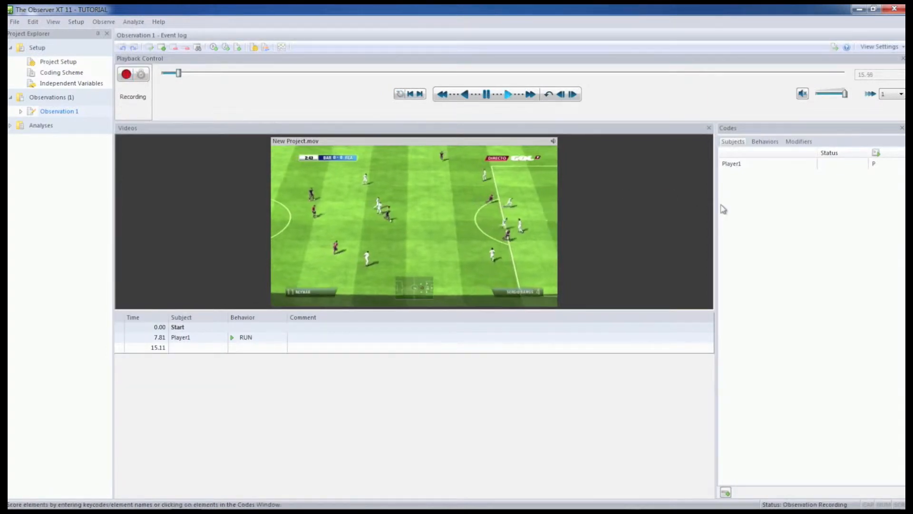
{"action": "key", "text": "p"}
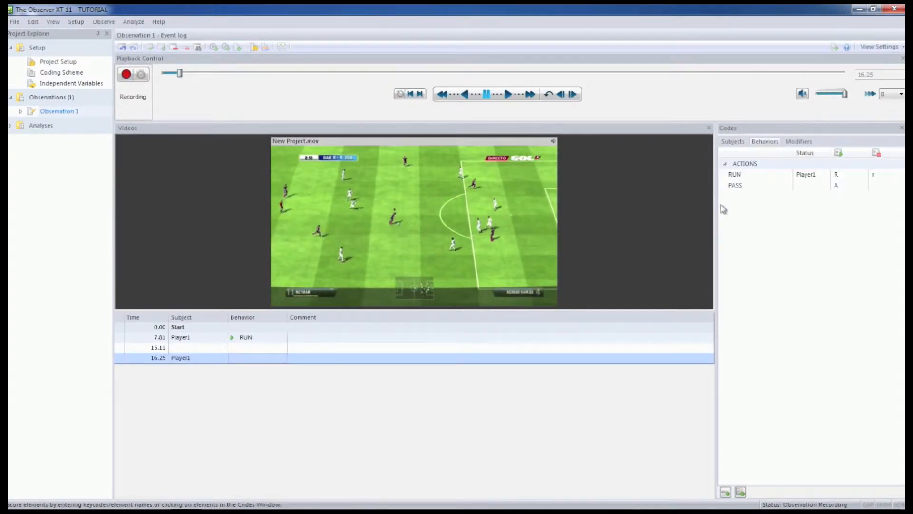
{"action": "key", "text": "r"}
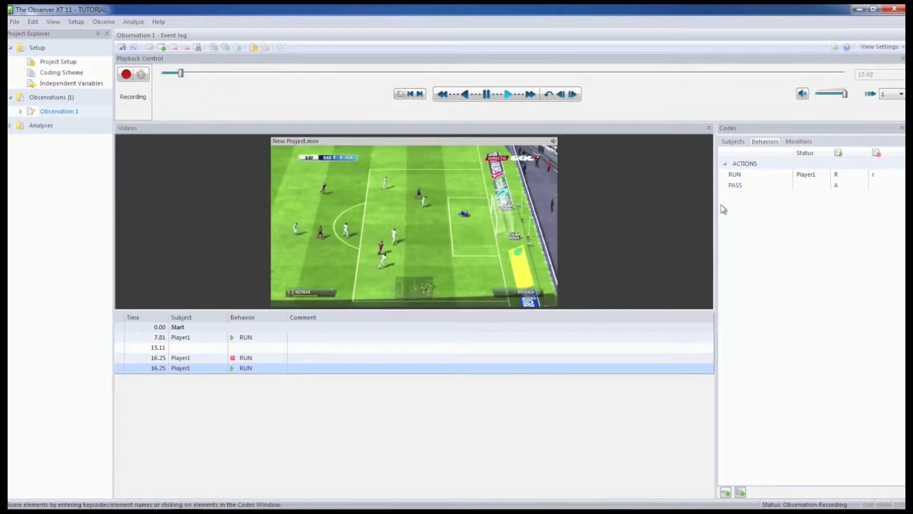
{"action": "key", "text": "r"}
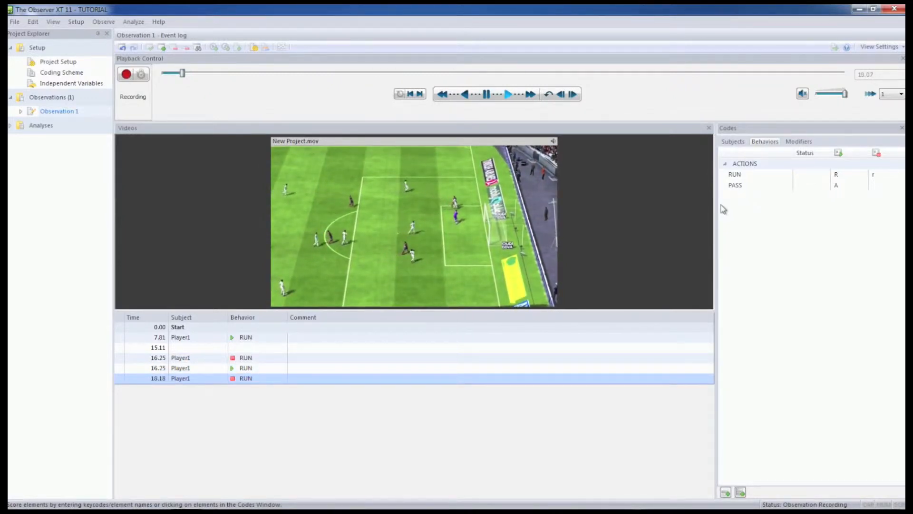
Score a PASS for Player1, followed by further RUN start and stop events.
{"action": "key", "text": "a"}
{"action": "key", "text": "r"}
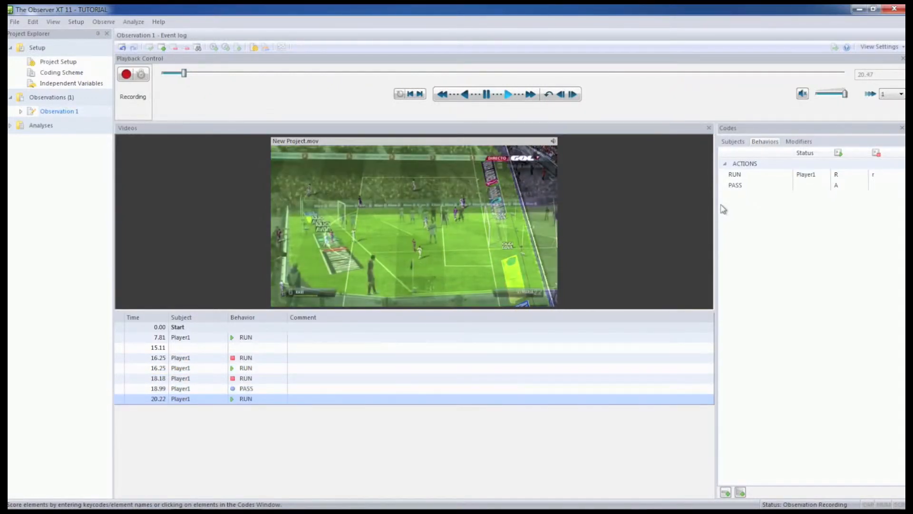
{"action": "key", "text": "r"}
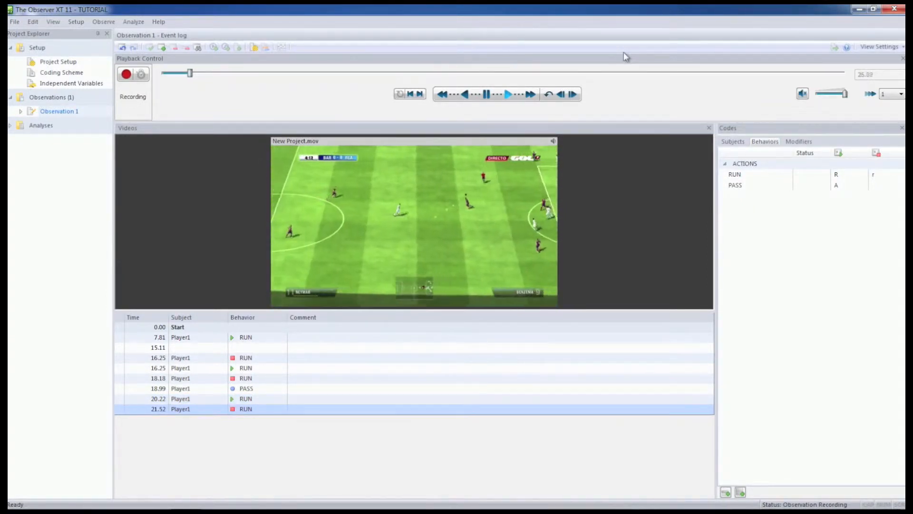
{"action": "key", "text": "shift+r"}
{"action": "key", "text": "r"}
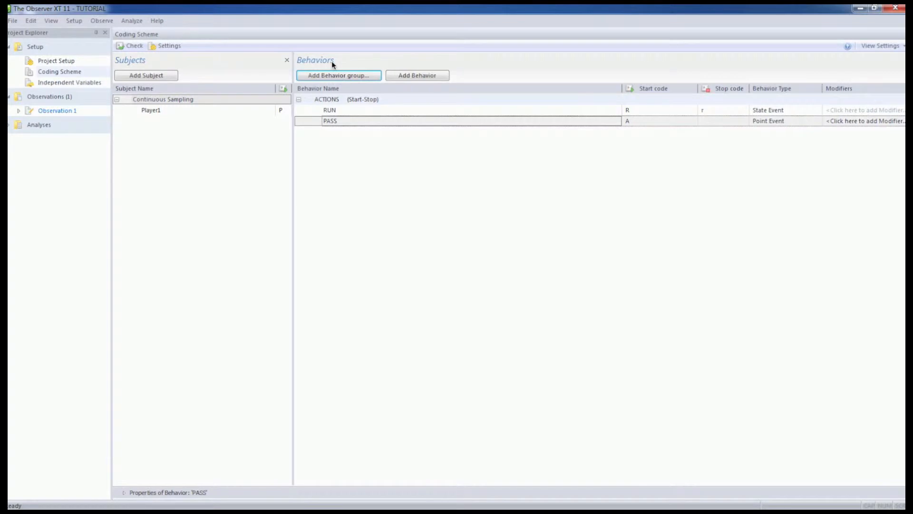
Begin a new mutually exclusive behavior group in the coding scheme and name it Possession.
{"action": "left_click", "coordinate": [327, 74]}
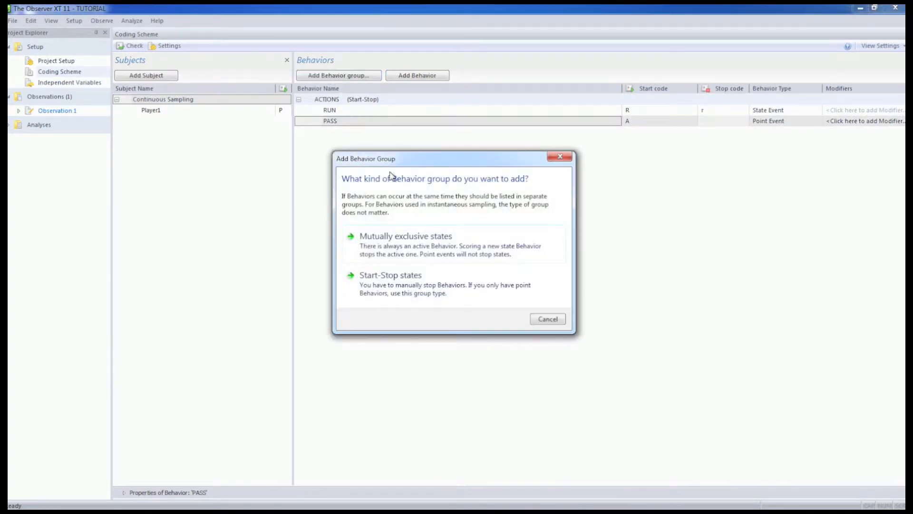
{"action": "left_click", "coordinate": [415, 247]}
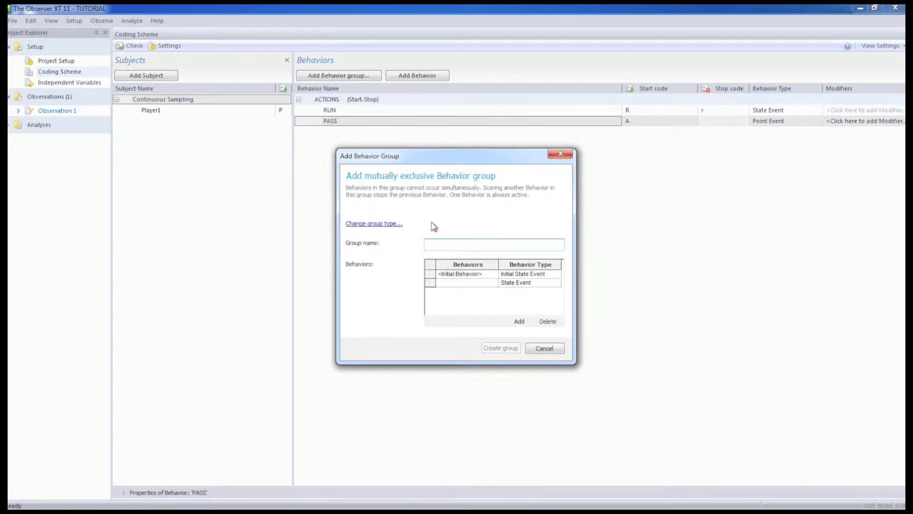
{"action": "type", "text": "Pos"}
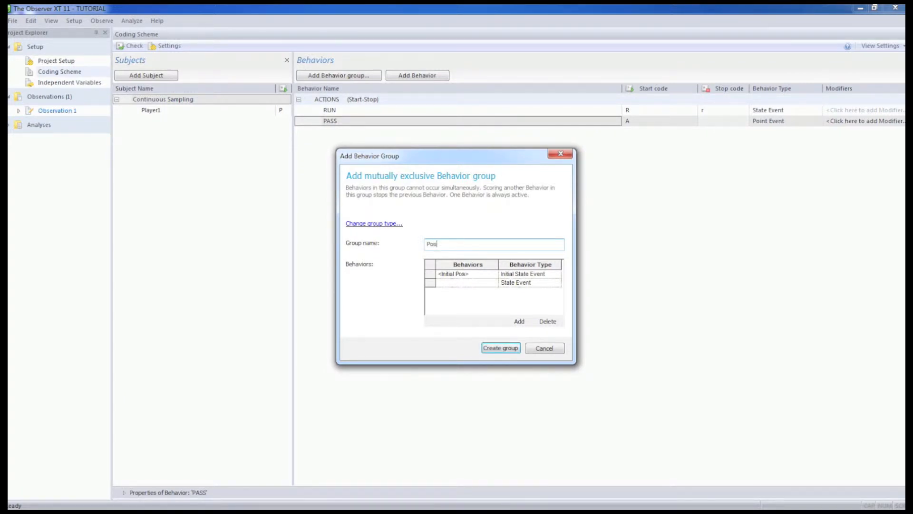
{"action": "type", "text": "session"}
Rename the Possession group's initial behavior to <No Possession>.
{"action": "left_click", "coordinate": [456, 275]}
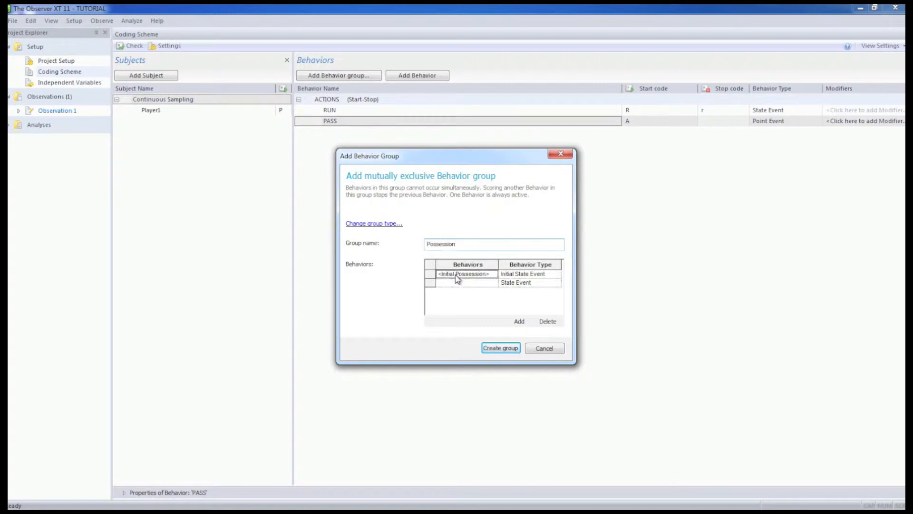
{"action": "key", "text": "BackSpace"}
{"action": "key", "text": "BackSpace"}
{"action": "key", "text": "BackSpace"}
{"action": "key", "text": "BackSpace"}
{"action": "key", "text": "BackSpace"}
{"action": "key", "text": "BackSpace"}
{"action": "key", "text": "BackSpace"}
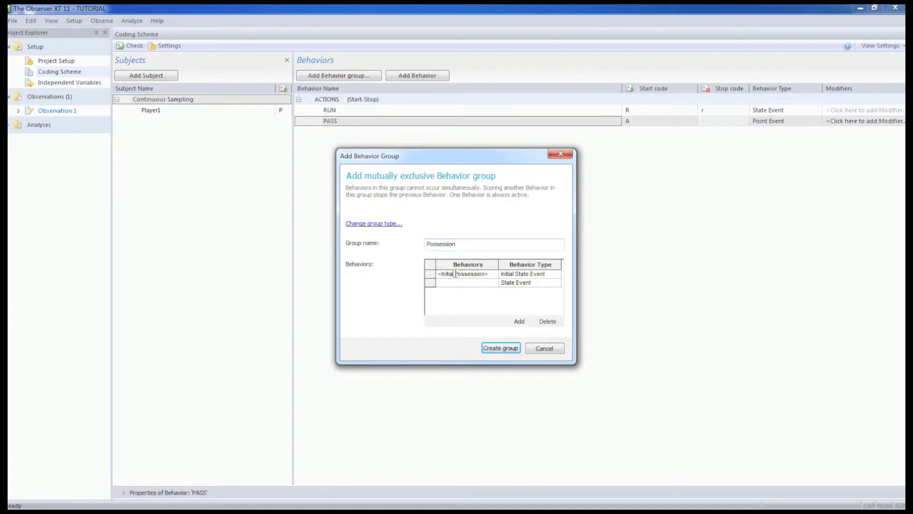
{"action": "key", "text": "BackSpace"}
{"action": "type", "text": "No"}
Add Real Madrid as a state event and create the Possession group.
{"action": "left_click", "coordinate": [461, 281]}
{"action": "type", "text": "Real Madrid"}
{"action": "left_click", "coordinate": [500, 349]}
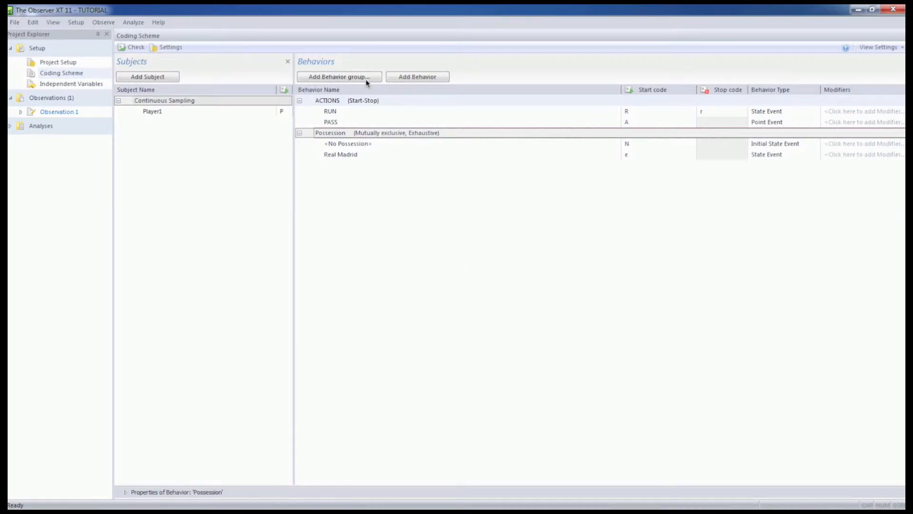
Begin another mutually exclusive behavior group and name it Interruptive Actions.
{"action": "left_click", "coordinate": [332, 78]}
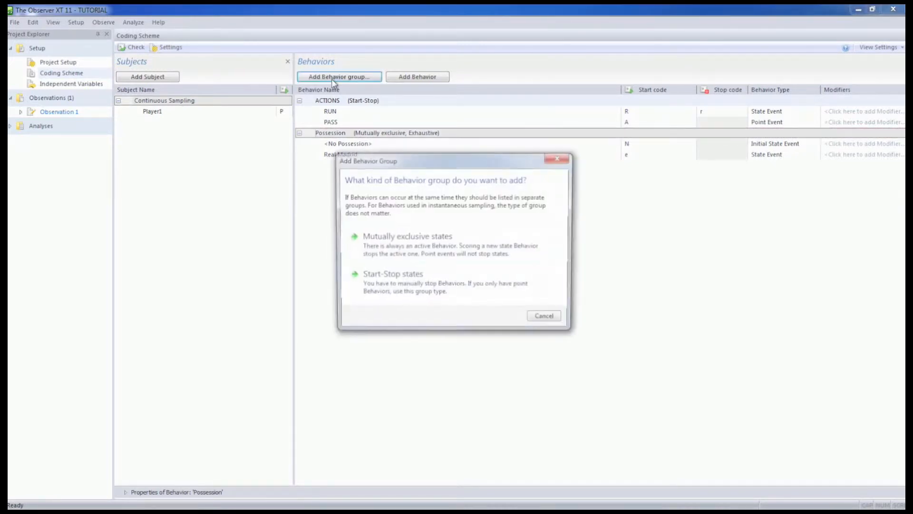
{"action": "left_click", "coordinate": [408, 249]}
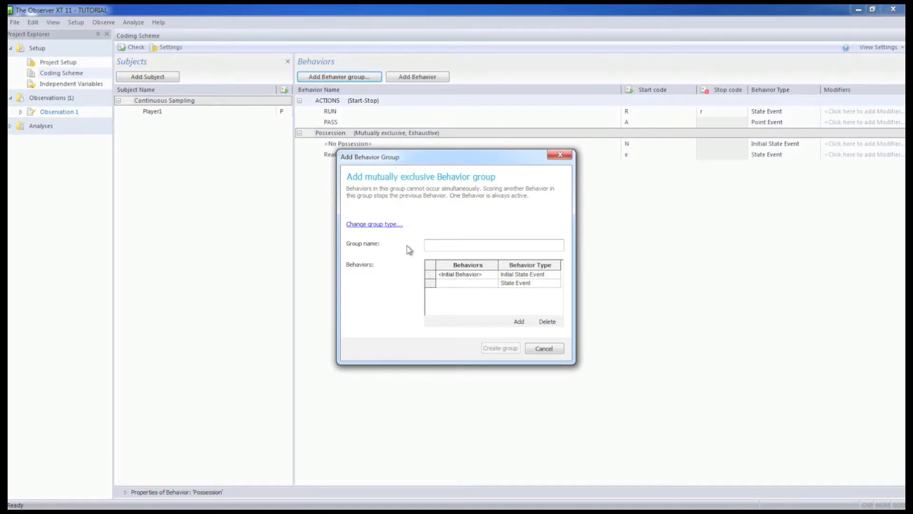
{"action": "type", "text": "Int"}
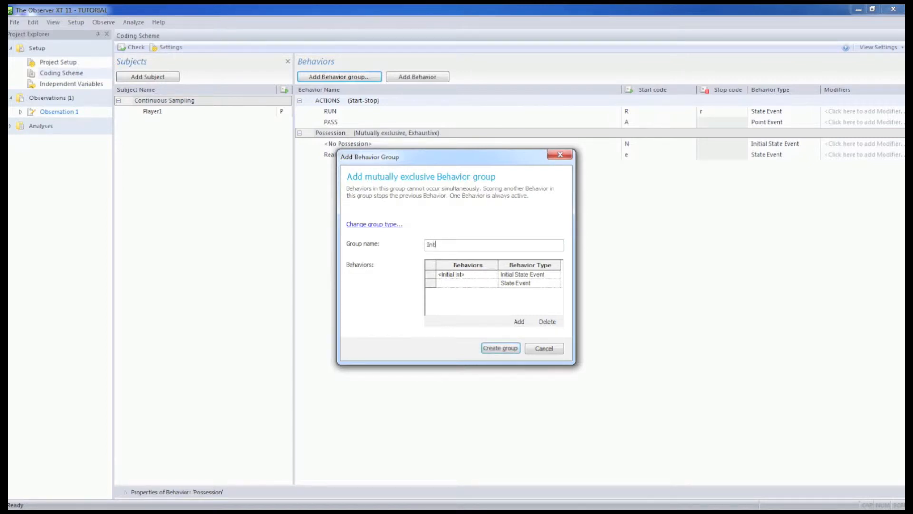
{"action": "type", "text": "erruptive Actions"}
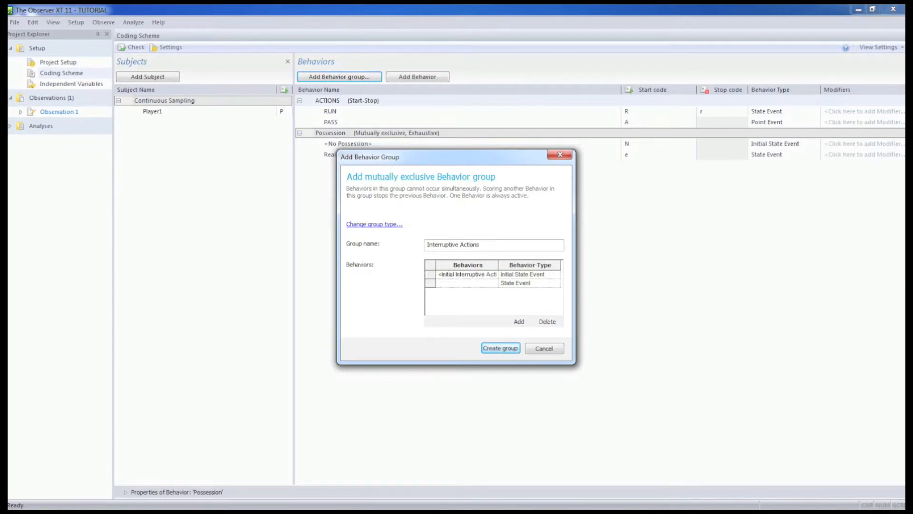
Rename the initial behavior of the Interruptive Actions group to <None>.
{"action": "left_click", "coordinate": [486, 275]}
{"action": "left_click_drag", "start_coordinate": [486, 275], "coordinate": [446, 274]}
{"action": "key", "text": "BackSpace"}
{"action": "type", "text": "None"}
{"action": "key", "text": "Right"}
{"action": "key", "text": "Right"}
{"action": "key", "text": "Right"}
{"action": "key", "text": "Right"}
{"action": "key", "text": "Right"}
{"action": "key", "text": "Right"}
{"action": "key", "text": "BackSpace"}
{"action": "key", "text": "BackSpace"}
{"action": "key", "text": "BackSpace"}
{"action": "key", "text": "BackSpace"}
{"action": "key", "text": "BackSpace"}
{"action": "key", "text": "BackSpace"}
{"action": "key", "text": "BackSpace"}
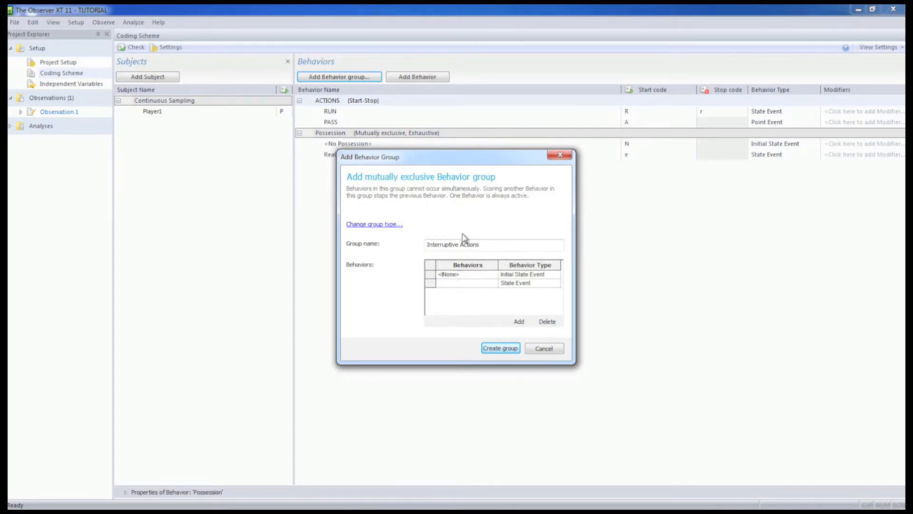
Add the behavior Goal Kick to the Interruptive Actions group as a point event.
{"action": "left_click", "coordinate": [459, 282]}
{"action": "type", "text": "Goal Kick"}
{"action": "left_click", "coordinate": [548, 284]}
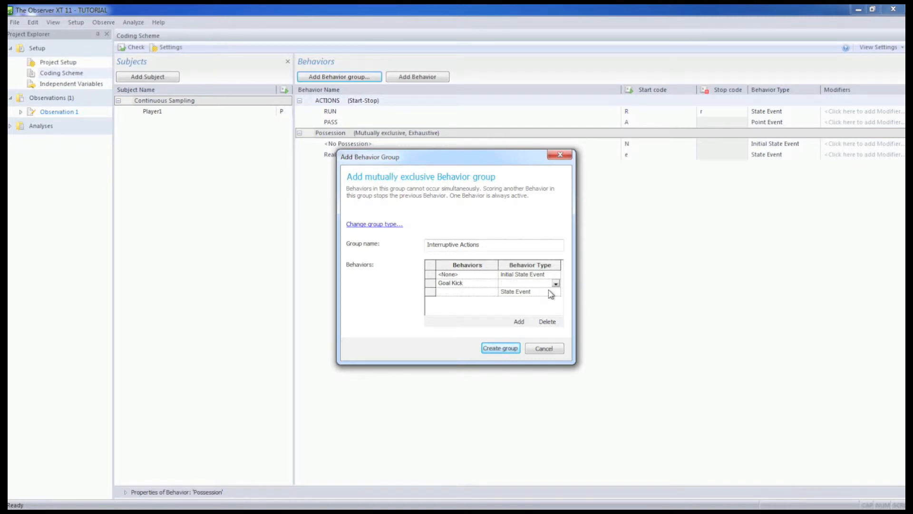
{"action": "left_click", "coordinate": [556, 284]}
{"action": "left_click", "coordinate": [539, 300]}
Add the behavior Corner Kick to the Interruptive Actions group as a point event.
{"action": "left_click", "coordinate": [485, 293]}
{"action": "type", "text": "Corner Kick"}
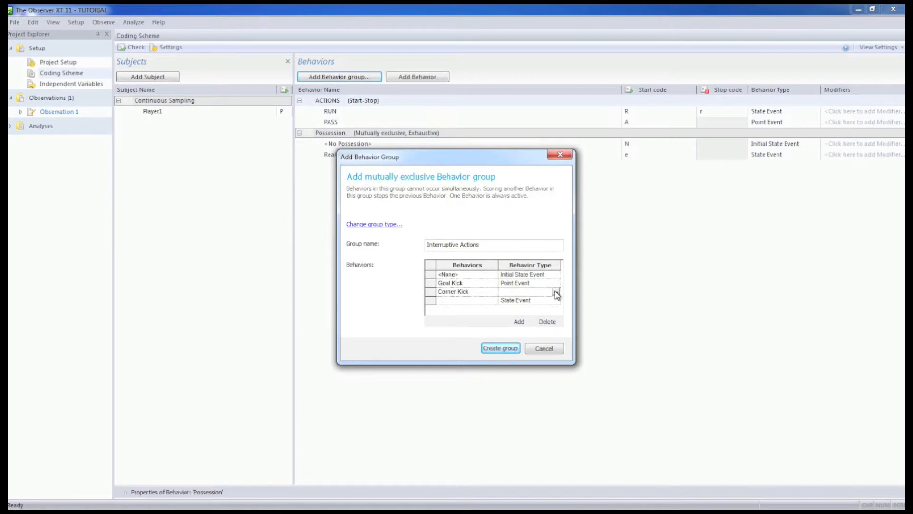
{"action": "left_click", "coordinate": [555, 292]}
{"action": "left_click", "coordinate": [538, 309]}
Add the behavior Throw In to the Interruptive Actions group as a point event.
{"action": "left_click", "coordinate": [488, 300]}
{"action": "type", "text": "Throw In"}
{"action": "left_click", "coordinate": [506, 302]}
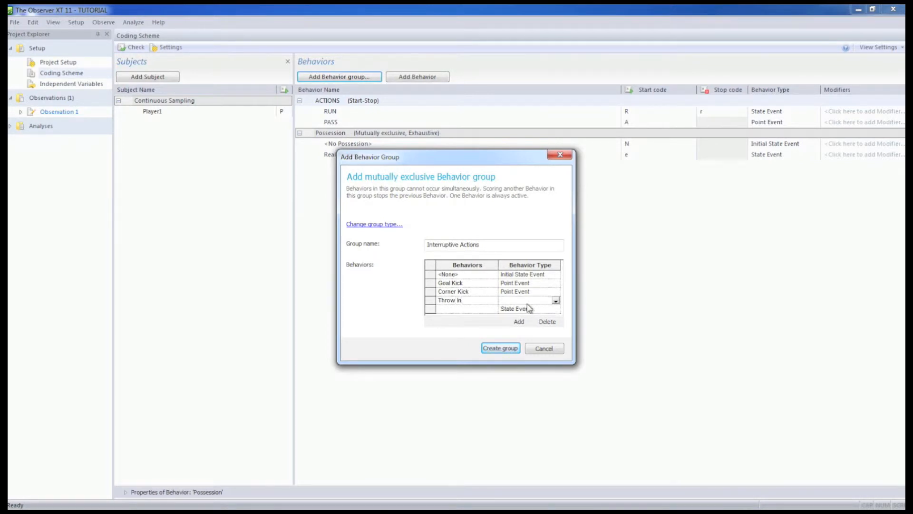
{"action": "left_click", "coordinate": [556, 300]}
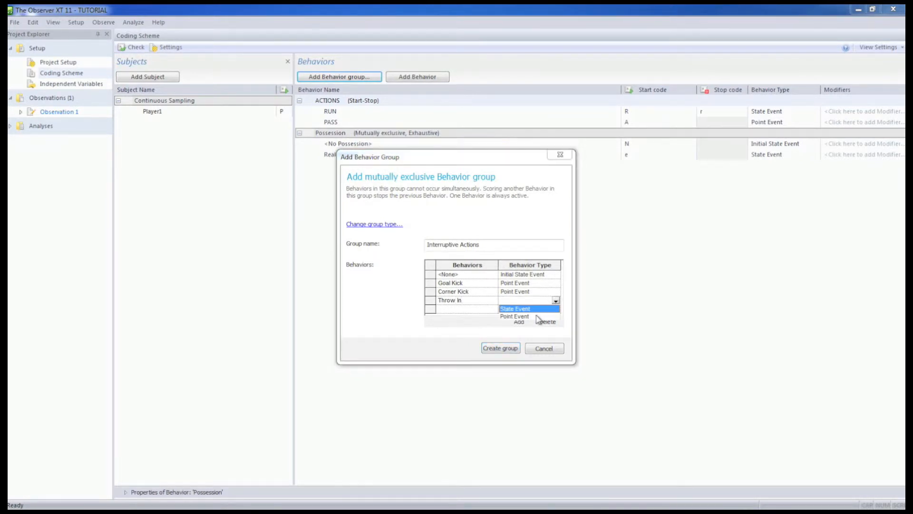
{"action": "left_click", "coordinate": [541, 318]}
Add the behavior Foul to the Interruptive Actions group as a point event and create the group.
{"action": "left_click", "coordinate": [480, 308]}
{"action": "type", "text": "Foul"}
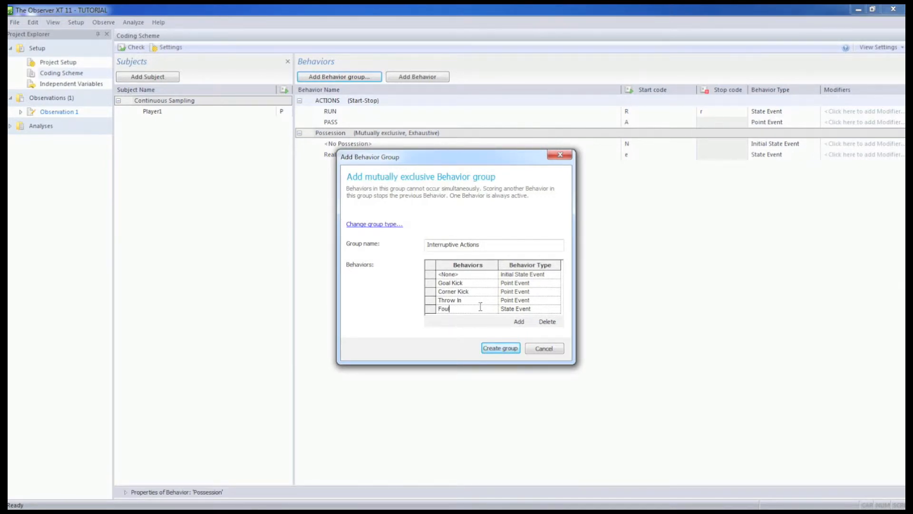
{"action": "left_click", "coordinate": [529, 310]}
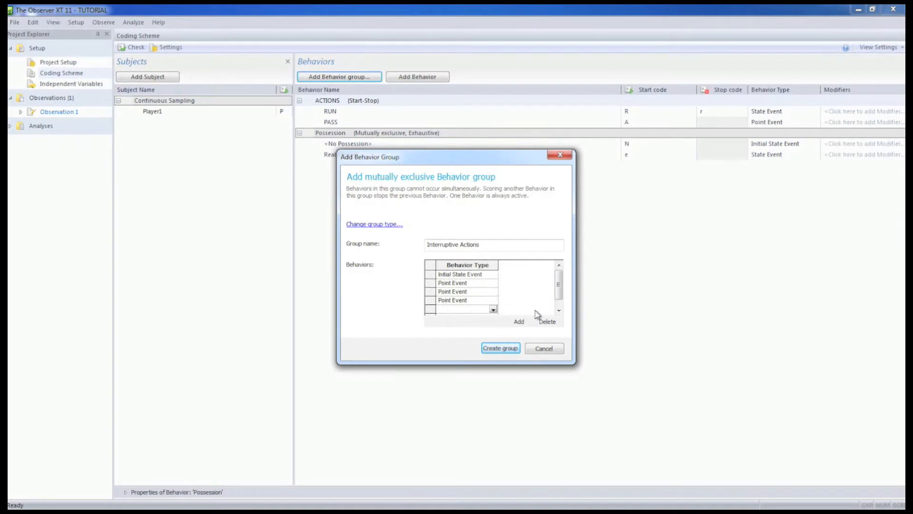
{"action": "left_click", "coordinate": [493, 309]}
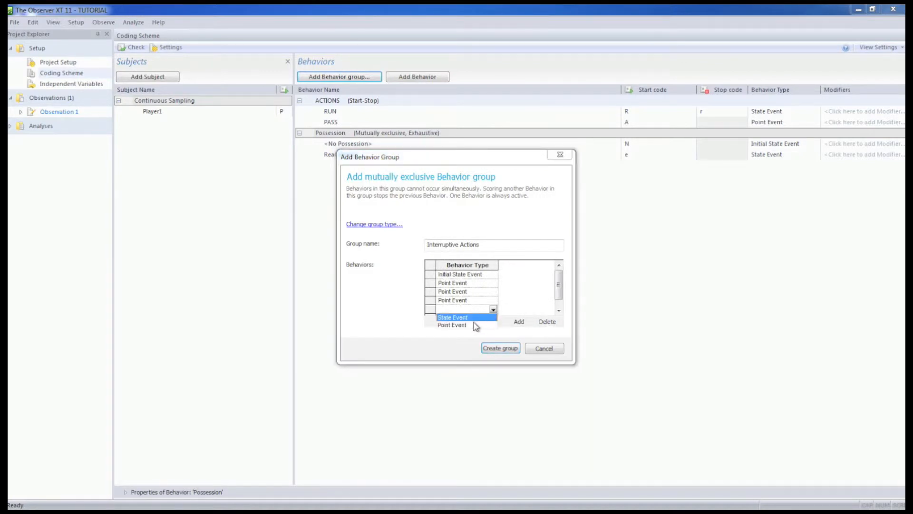
{"action": "left_click", "coordinate": [475, 327]}
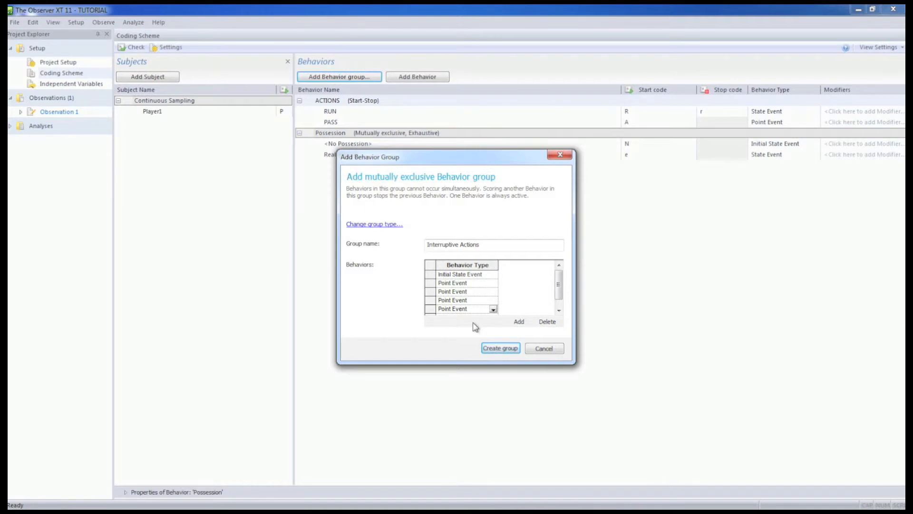
{"action": "left_click", "coordinate": [494, 349]}
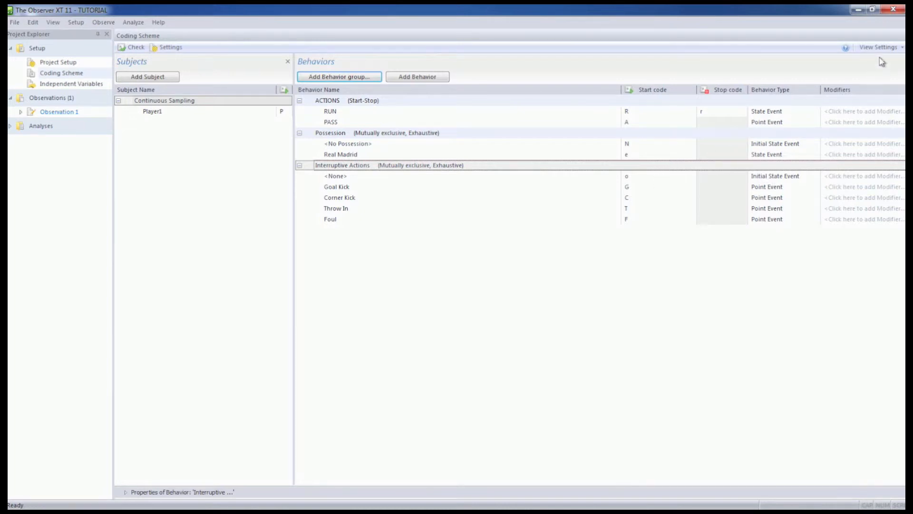
Show the properties of the Interruptive Actions group and try its Exhaustive option.
{"action": "left_click", "coordinate": [890, 48]}
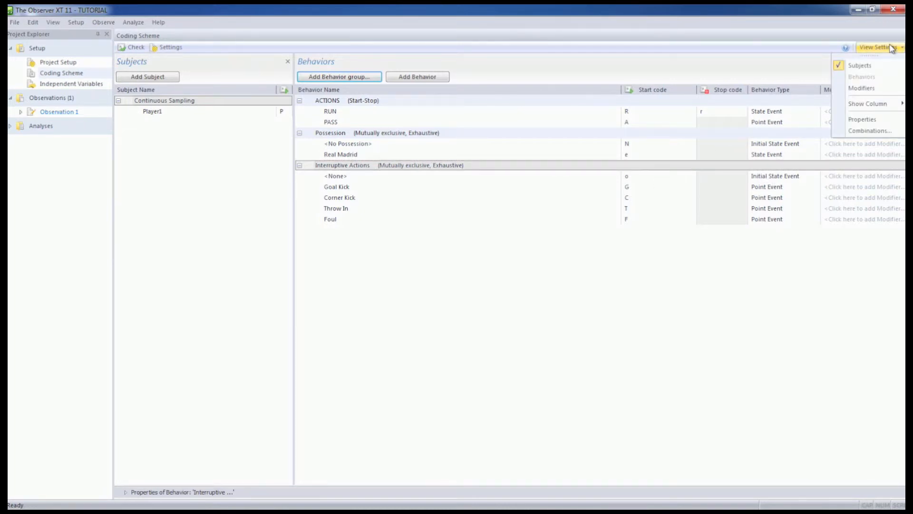
{"action": "left_click", "coordinate": [861, 120]}
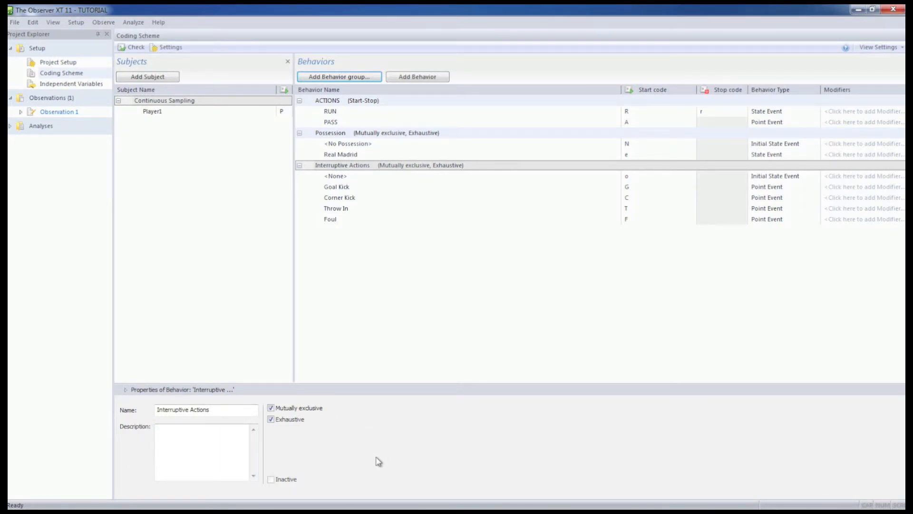
{"action": "left_click", "coordinate": [271, 420]}
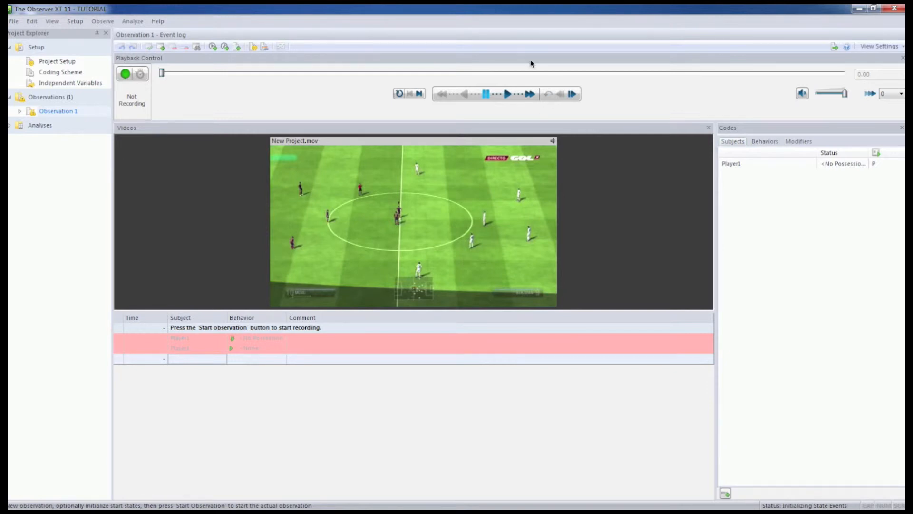
Start recording Observation 1 and score <No Possession> for Player1 at about 1.7 s.
{"action": "left_click", "coordinate": [127, 75]}
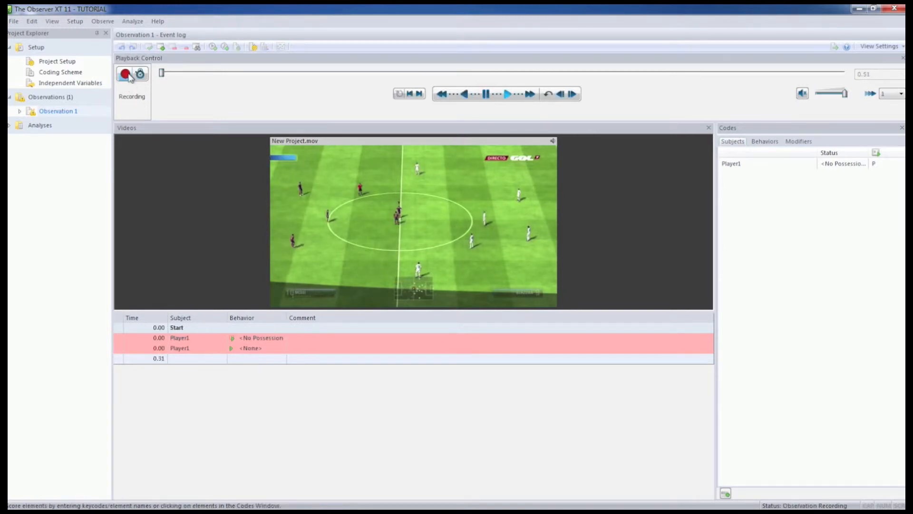
{"action": "key", "text": "shift+p"}
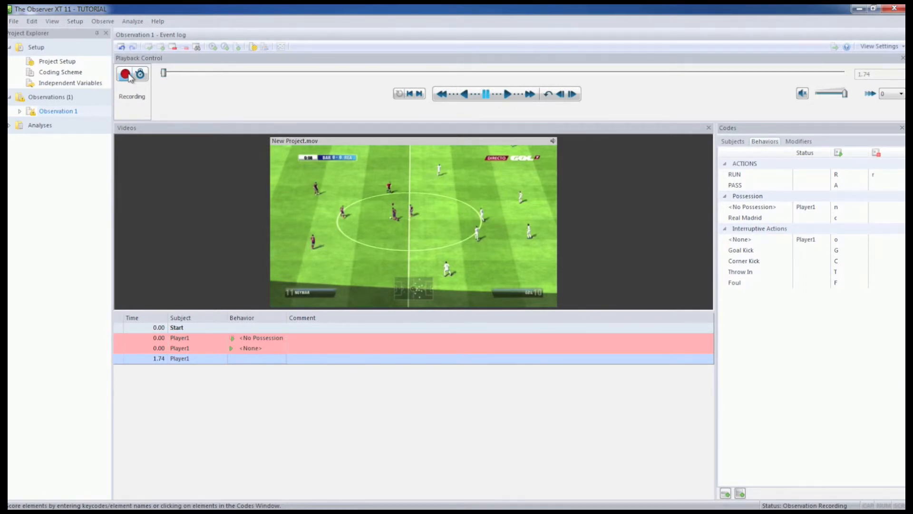
{"action": "key", "text": "n"}
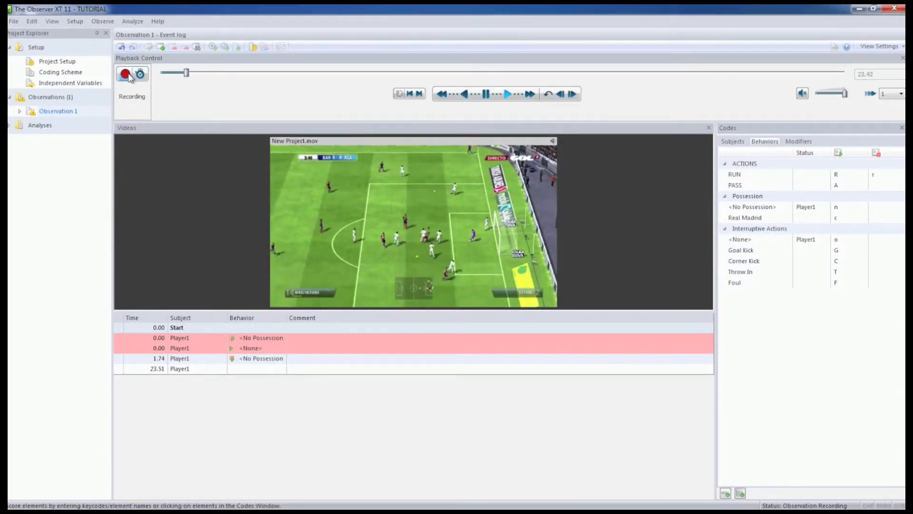
Score Player1's possession changes as the match plays, alternating Real Madrid and <No Possession> from about 24 s to 76 s.
{"action": "key", "text": "c"}
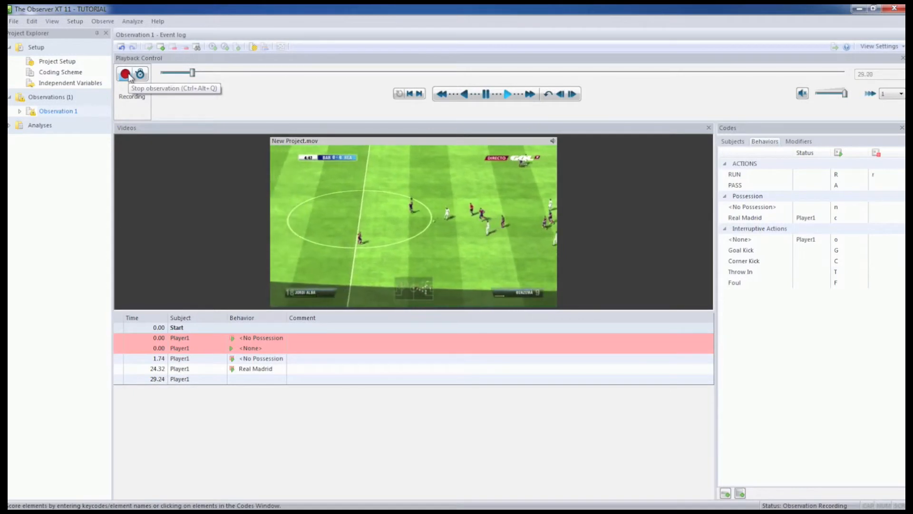
{"action": "key", "text": "n"}
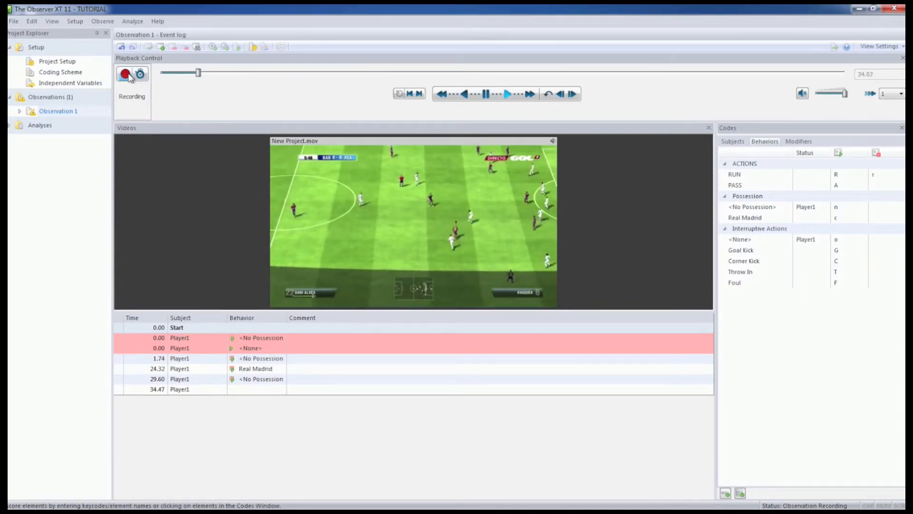
{"action": "key", "text": "c"}
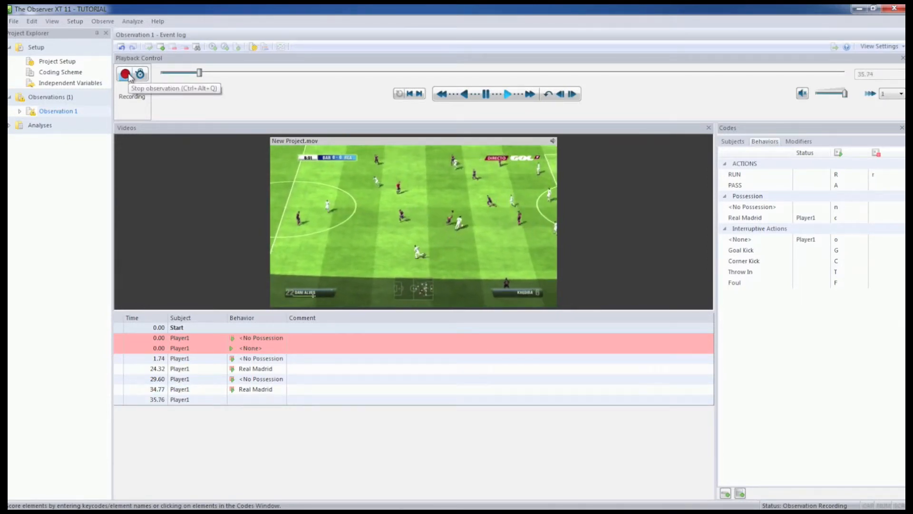
{"action": "key", "text": "n"}
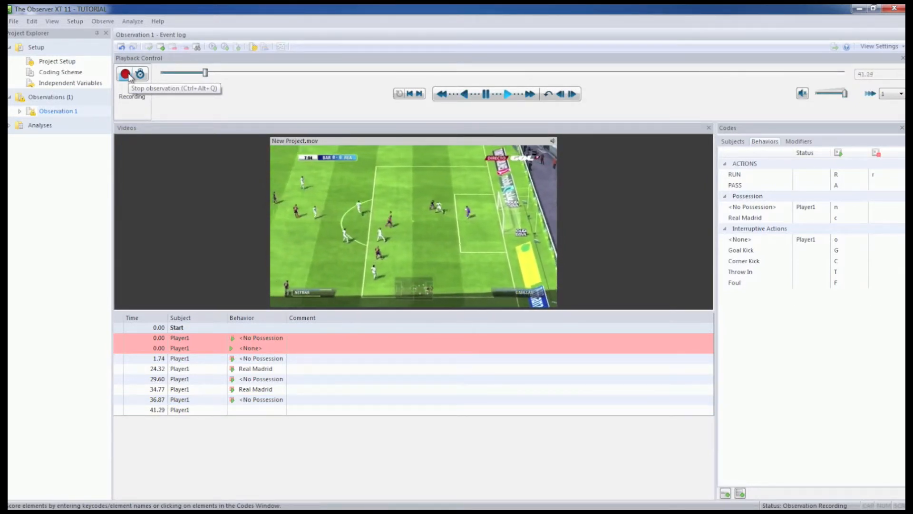
{"action": "key", "text": "c"}
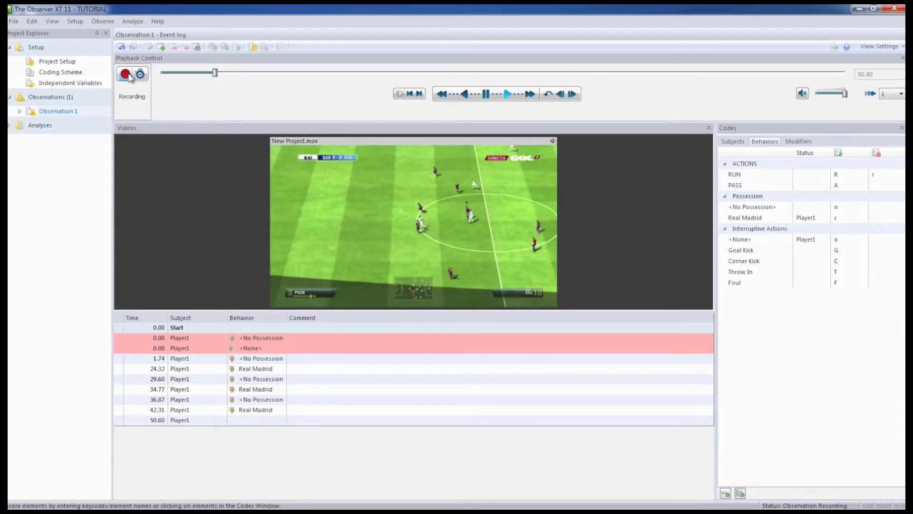
{"action": "key", "text": "n"}
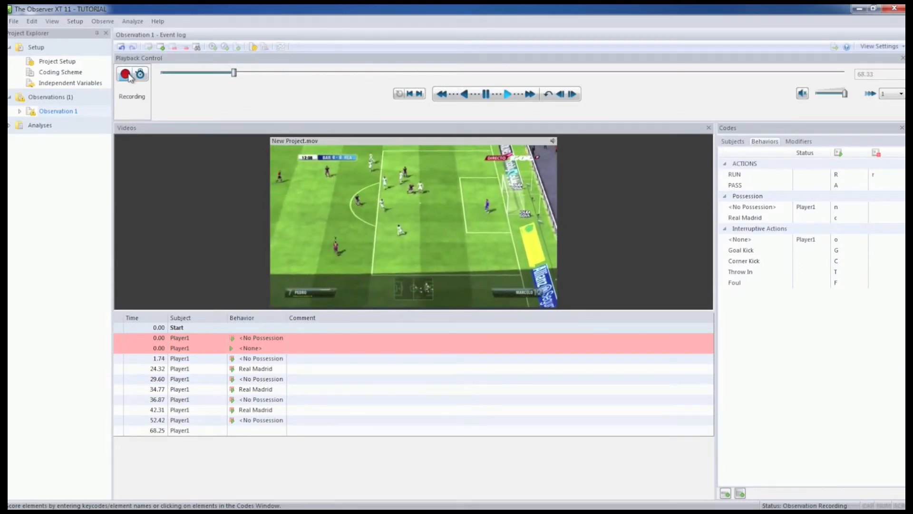
{"action": "key", "text": "c"}
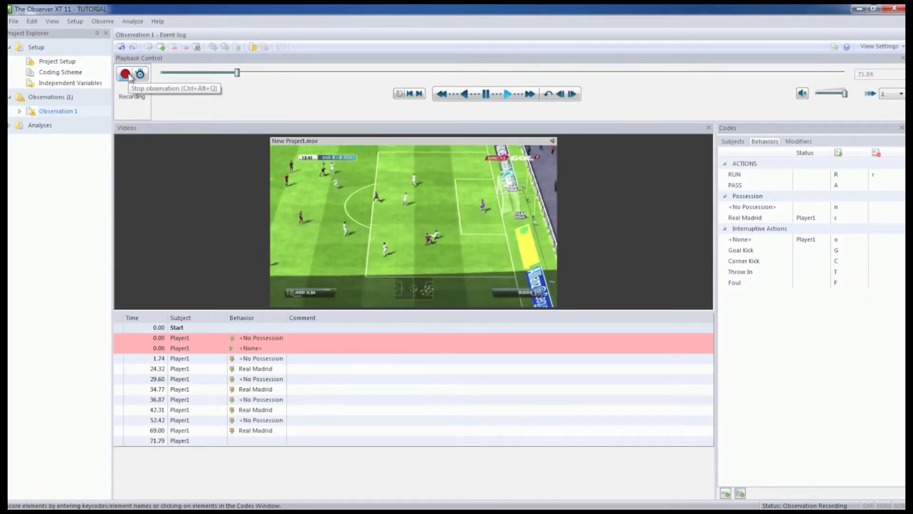
{"action": "key", "text": "n"}
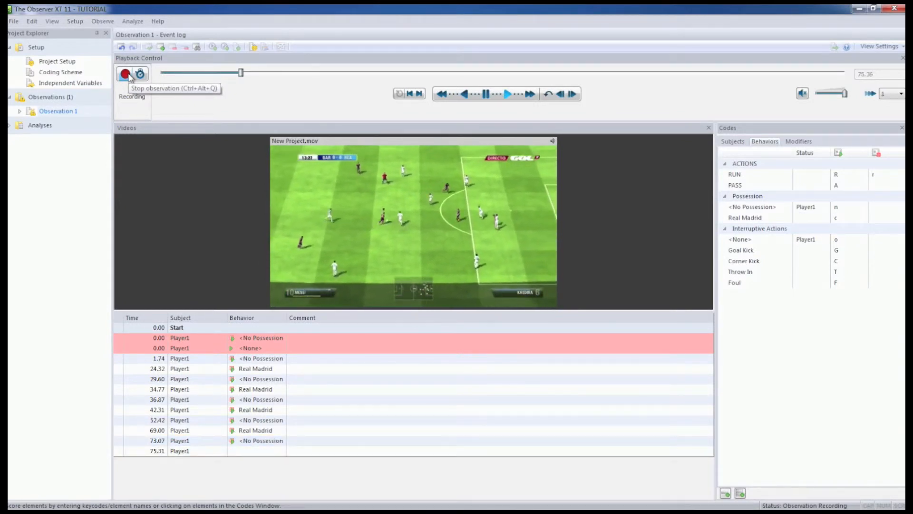
{"action": "key", "text": "c"}
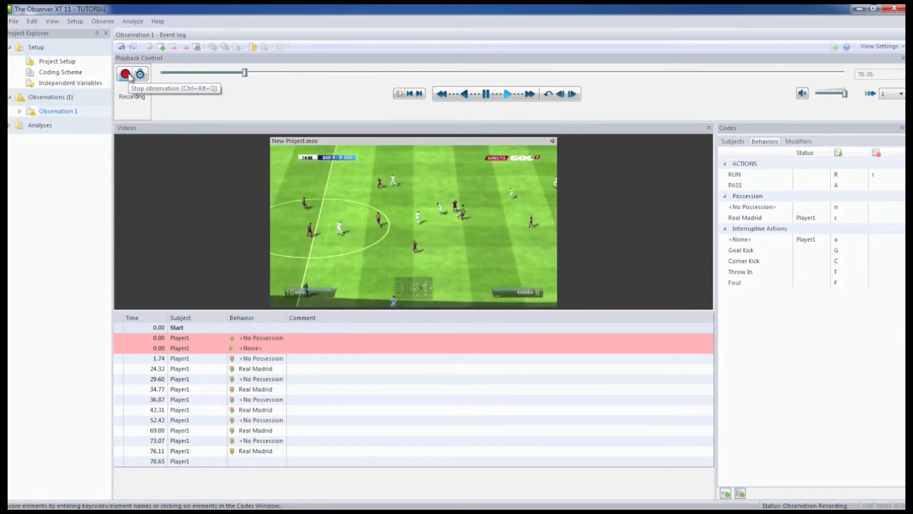
{"action": "key", "text": "n"}
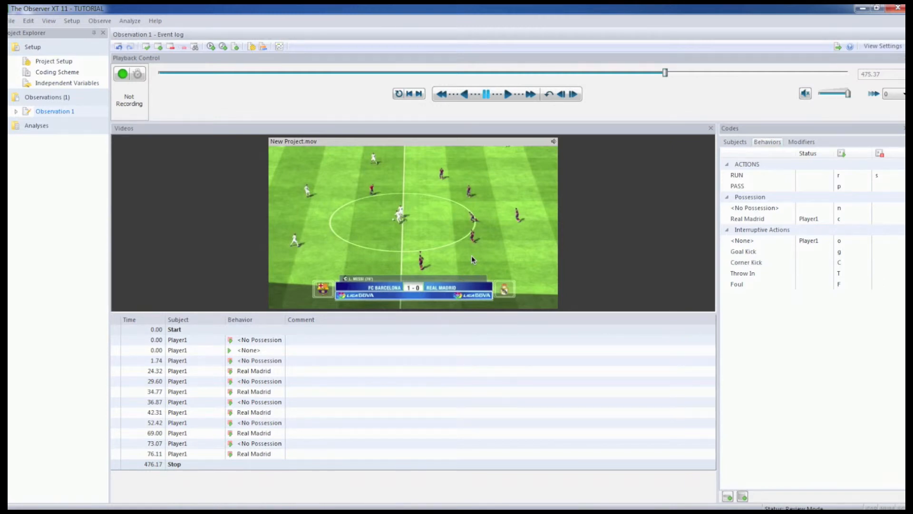
Resume recording and score PASS and the start of RUN at about 480 s, PASS at 481 s, and the RUN stop at 484 s.
{"action": "left_click", "coordinate": [122, 75]}
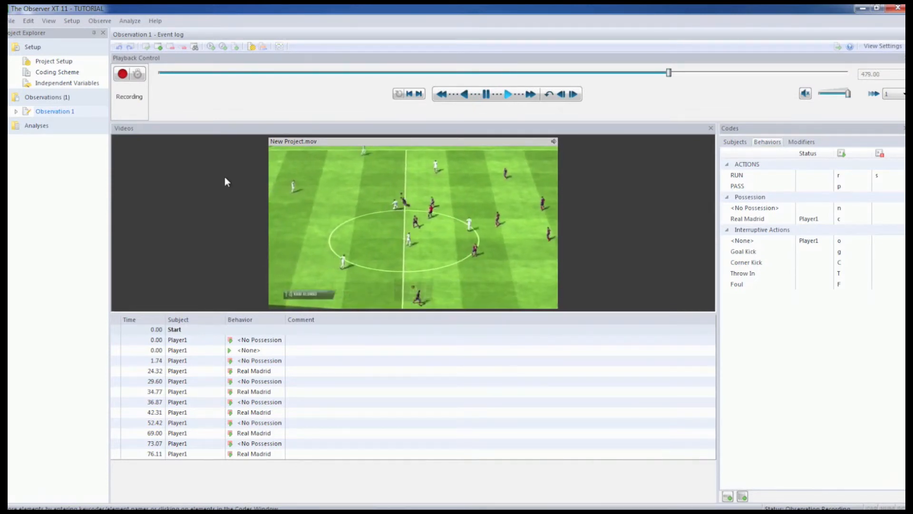
{"action": "key", "text": "r"}
{"action": "key", "text": "p"}
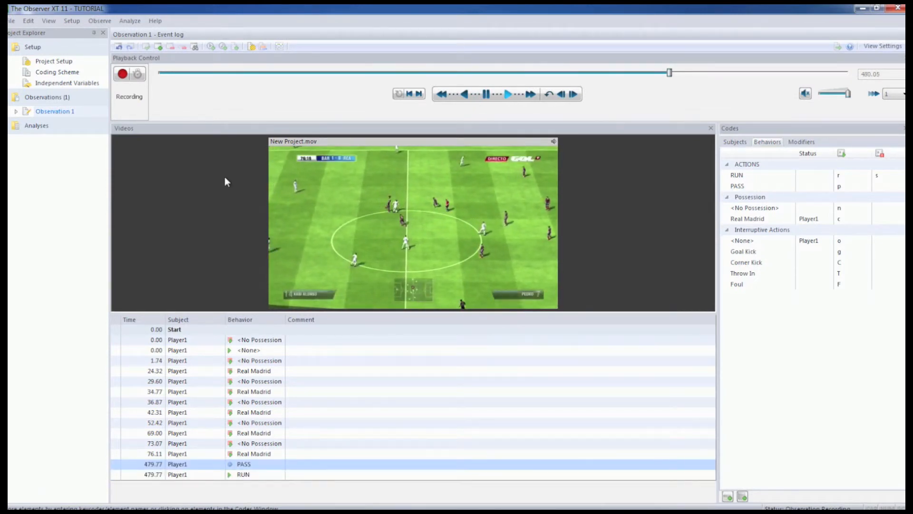
{"action": "key", "text": "p"}
{"action": "key", "text": "r"}
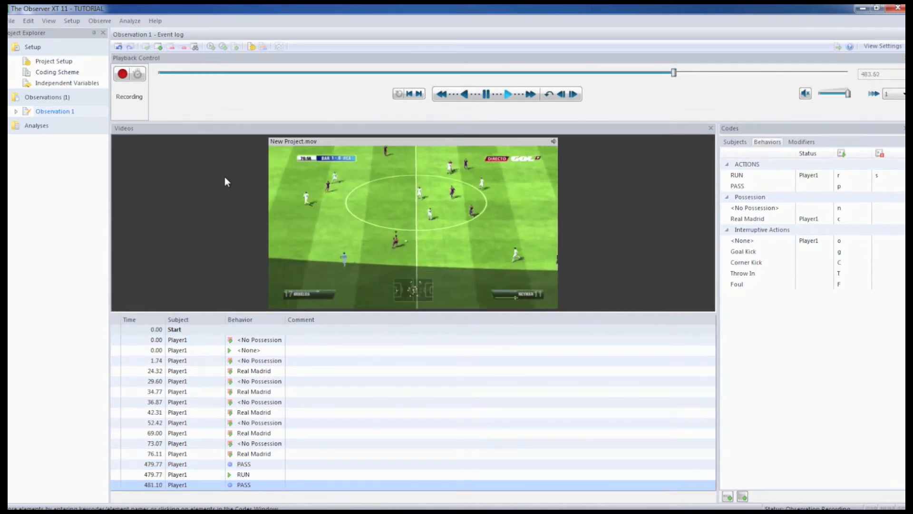
{"action": "key", "text": "s"}
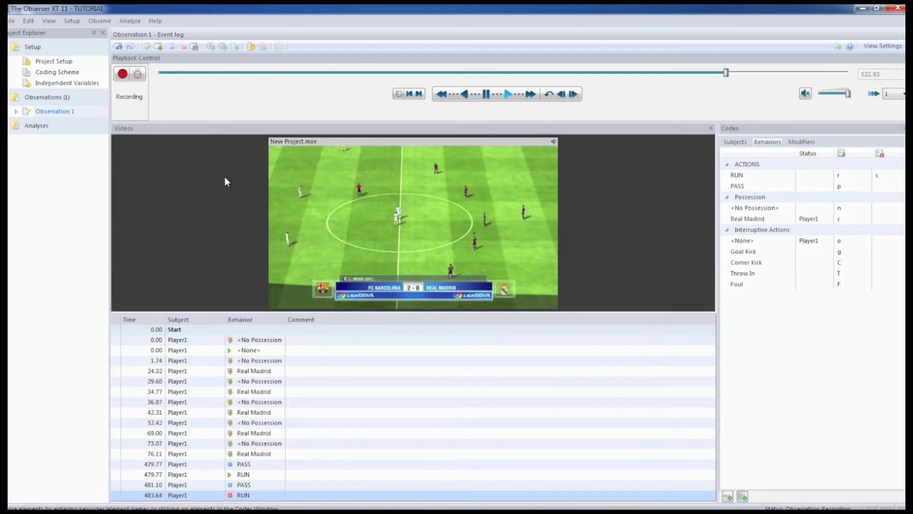
Score a RUN for Player1 from about 535 s to 538 s, with one PASS just before it and two during it.
{"action": "key", "text": "p"}
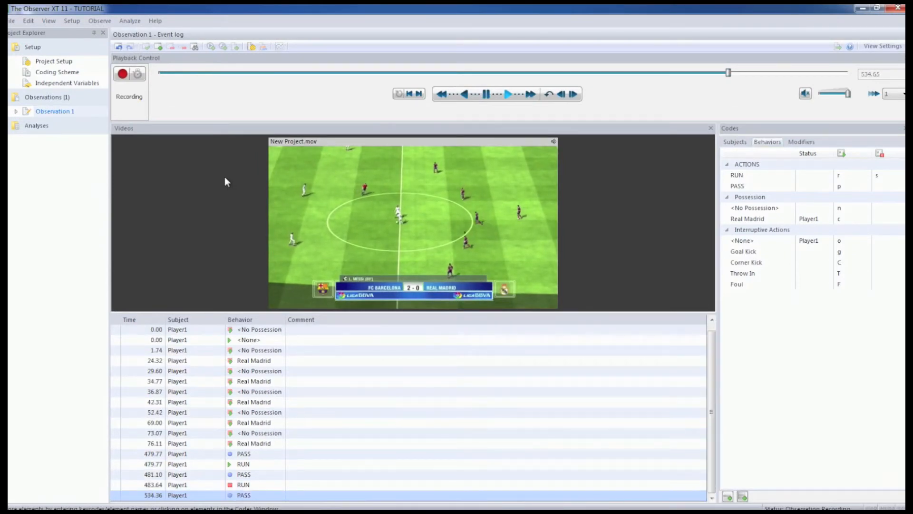
{"action": "key", "text": "r"}
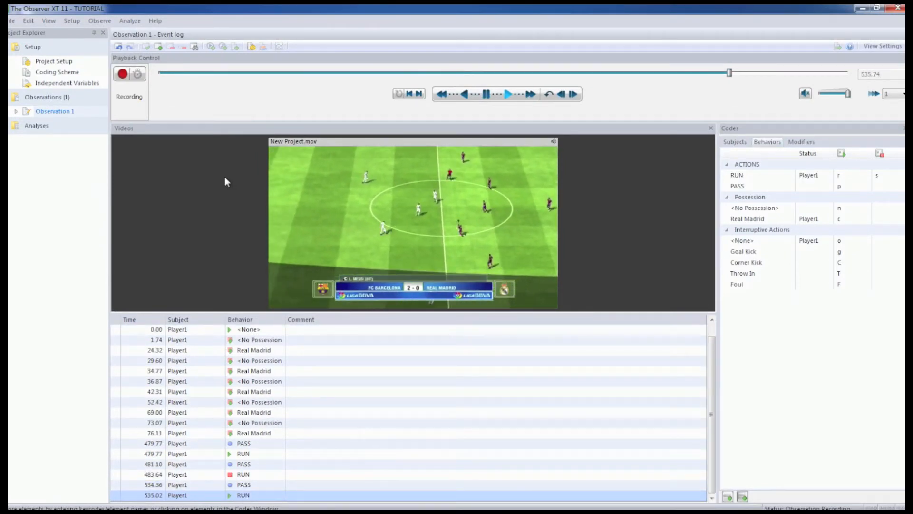
{"action": "key", "text": "p"}
{"action": "key", "text": "p"}
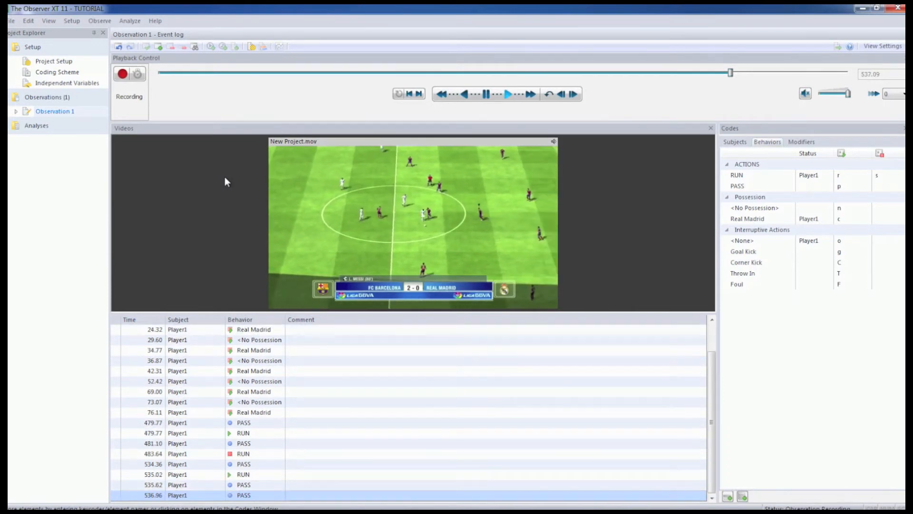
{"action": "key", "text": "s"}
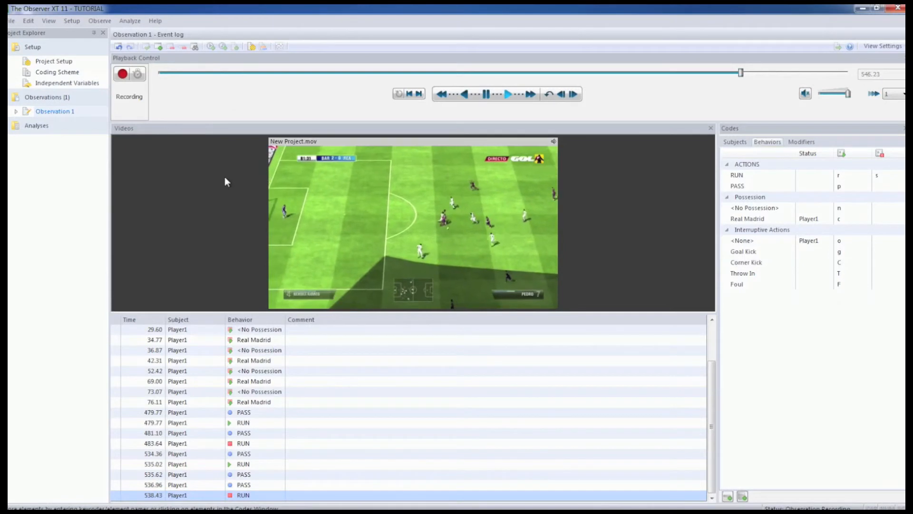
Score a PASS and the start of a RUN for Player1 at about 546.5 s, and stop the RUN at about 549 s.
{"action": "key", "text": "p"}
{"action": "key", "text": "r"}
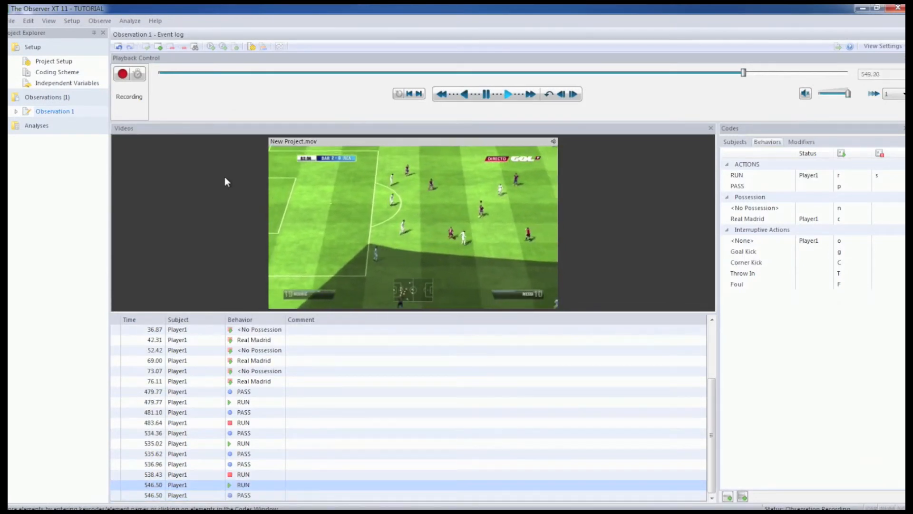
{"action": "key", "text": "s"}
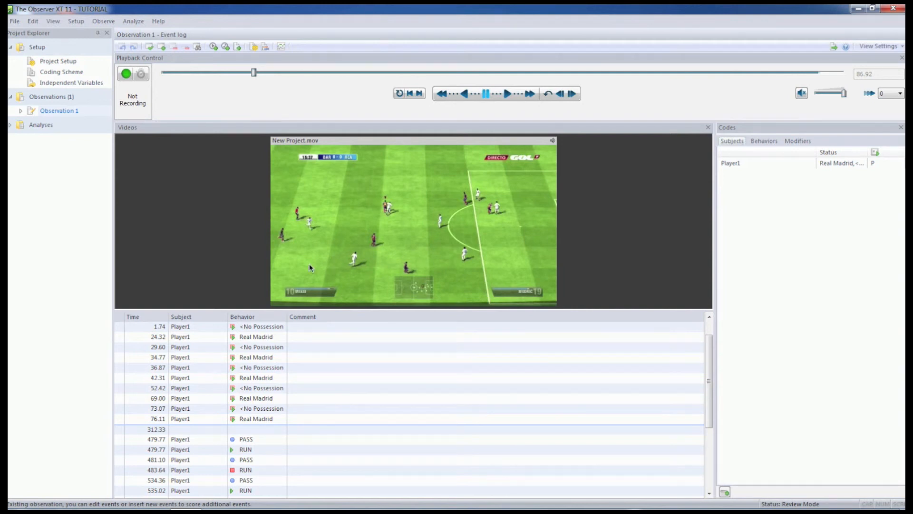
Open the visualization of Observation 1 and zoom out its timeline to view a longer span of scored behaviors.
{"action": "double_click", "coordinate": [20, 126]}
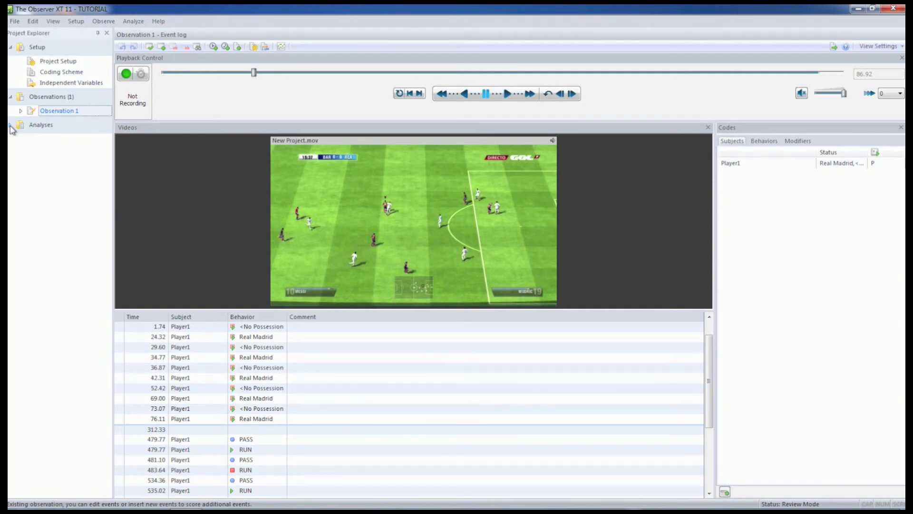
{"action": "double_click", "coordinate": [62, 151]}
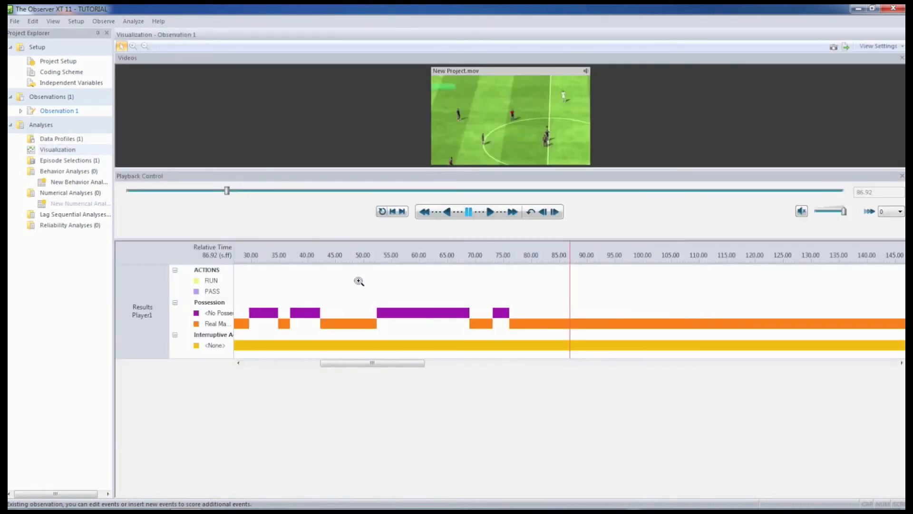
{"action": "left_click", "coordinate": [358, 281]}
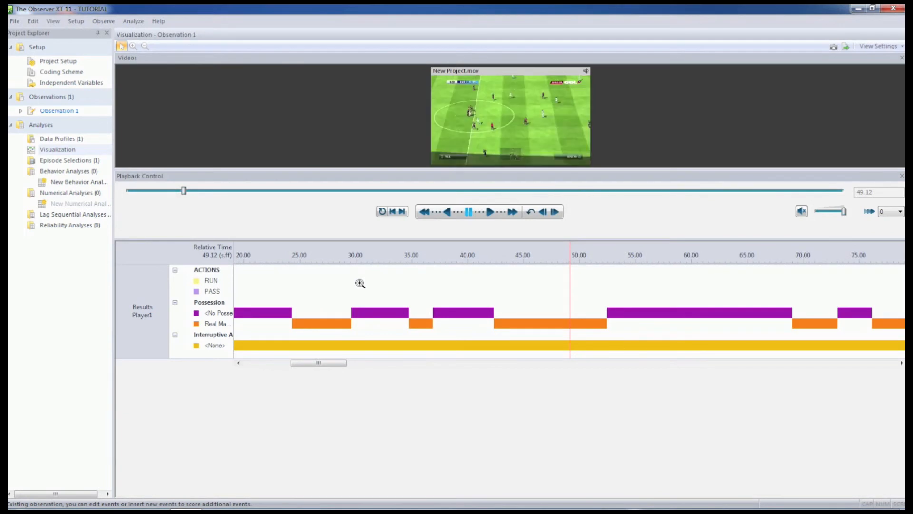
{"action": "right_click", "coordinate": [359, 282]}
{"action": "left_click", "coordinate": [380, 302]}
{"action": "left_click", "coordinate": [378, 298]}
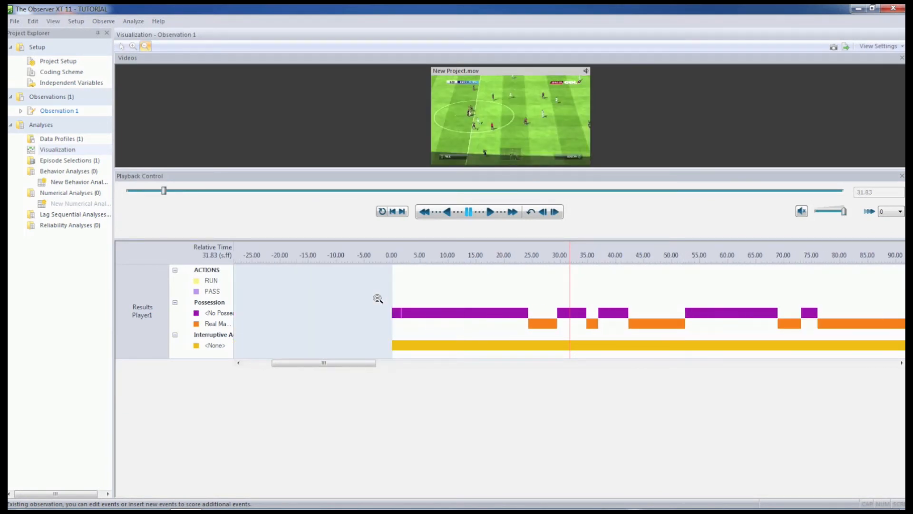
Fit the whole observation into the visualization timeline and examine when the RUN, PASS and possession events occur.
{"action": "left_click", "coordinate": [377, 298]}
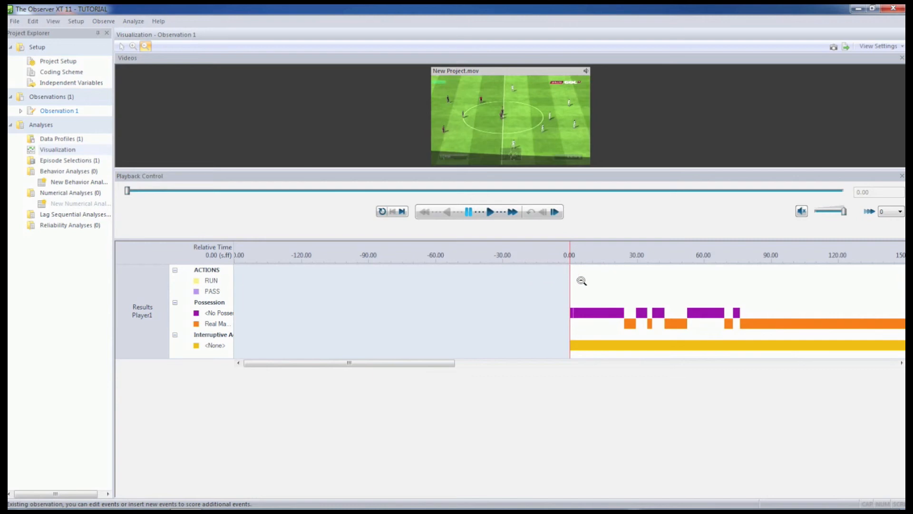
{"action": "left_click", "coordinate": [597, 295]}
{"action": "left_click", "coordinate": [593, 299]}
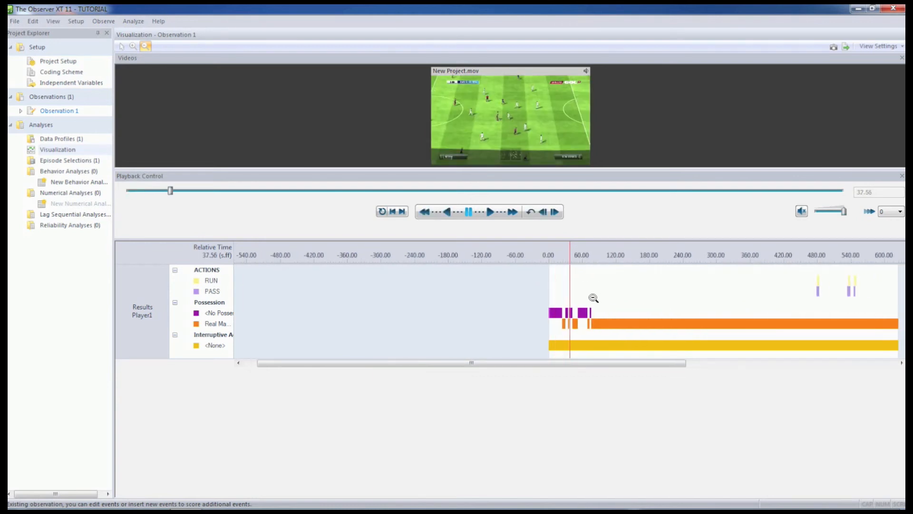
{"action": "left_click", "coordinate": [585, 323]}
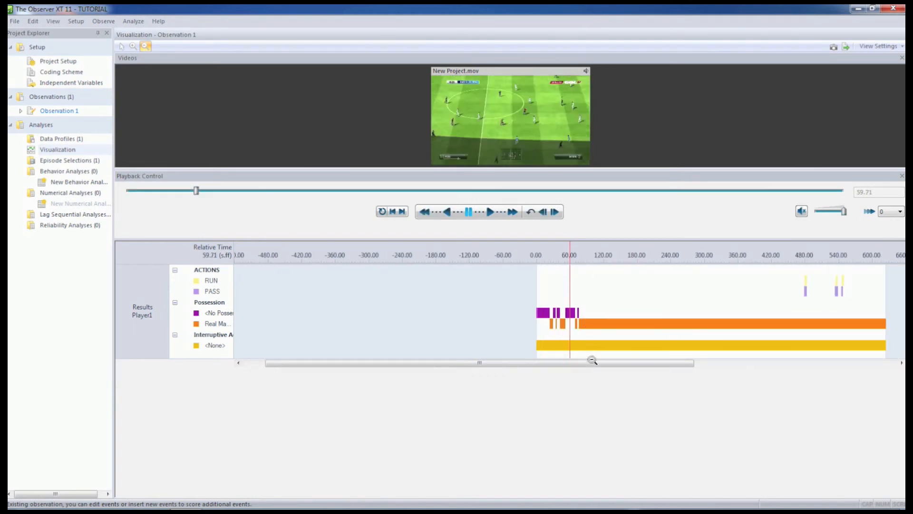
{"action": "left_click_drag", "start_coordinate": [595, 367], "coordinate": [639, 367]}
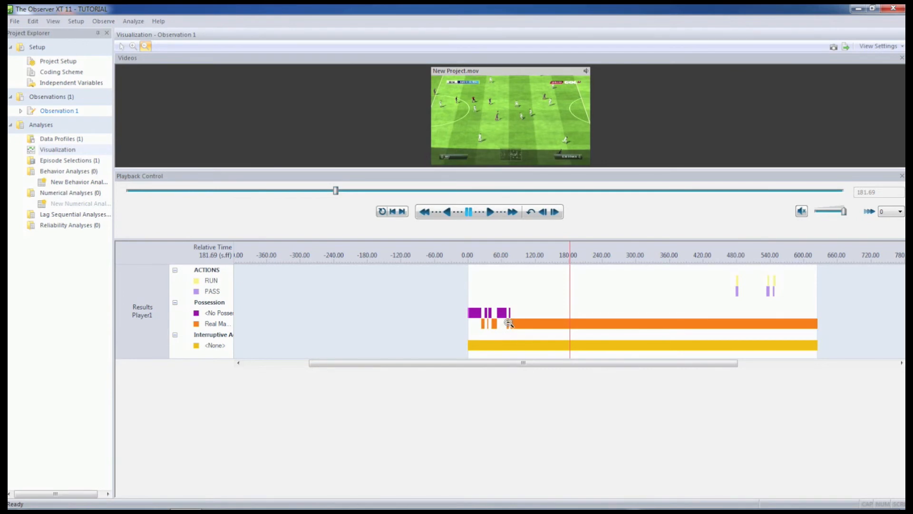
{"action": "mouse_move", "coordinate": [510, 323]}
Create a new behavior analysis and calculate its statistics for the behaviors of Player1 in Observation 1.
{"action": "left_click", "coordinate": [64, 183]}
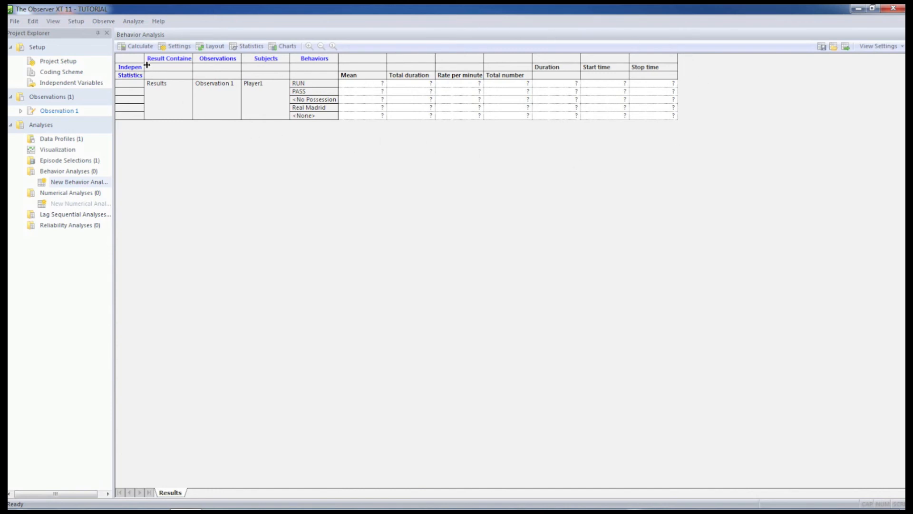
{"action": "left_click", "coordinate": [139, 47]}
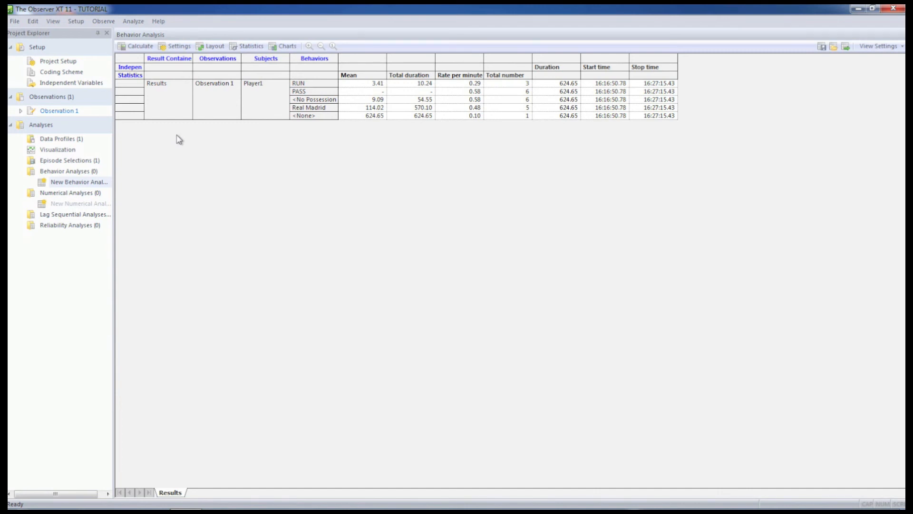
Export Observation 1's observational data for Microsoft Excel to the Desktop as "TUTORIAL - Observation 1 - Event Logs.xlsx", using a single sheet with all observations.
{"action": "left_click", "coordinate": [15, 22]}
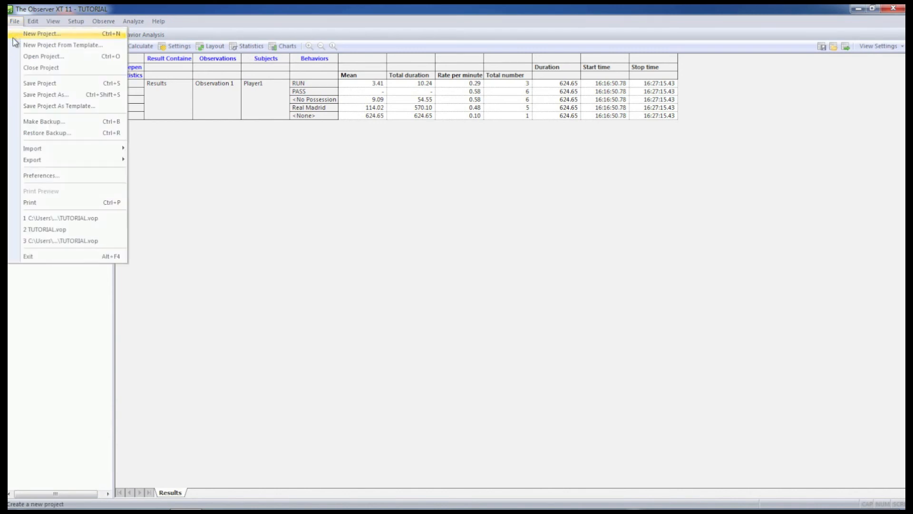
{"action": "mouse_move", "coordinate": [74, 162]}
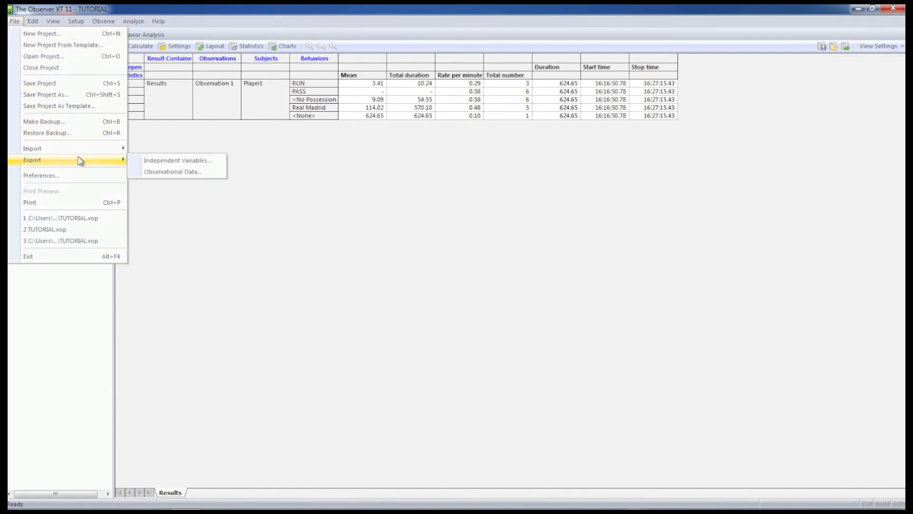
{"action": "left_click", "coordinate": [145, 173]}
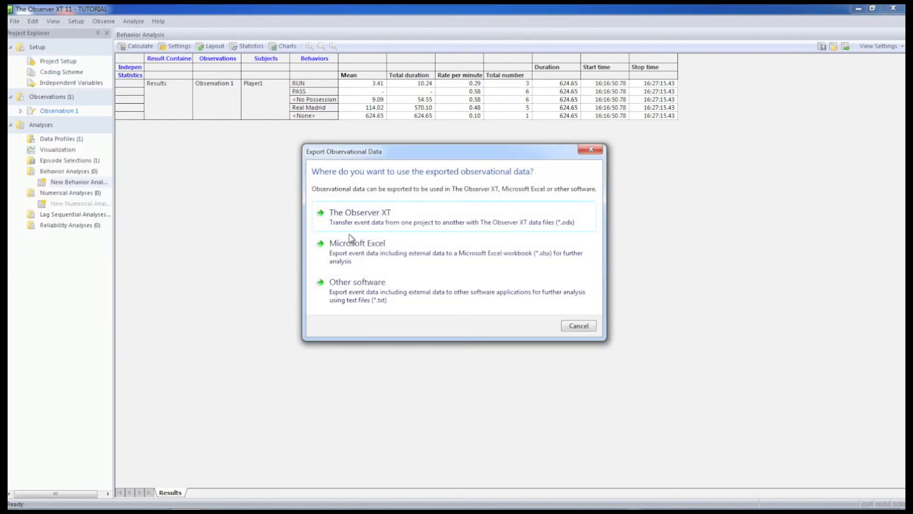
{"action": "left_click", "coordinate": [369, 252]}
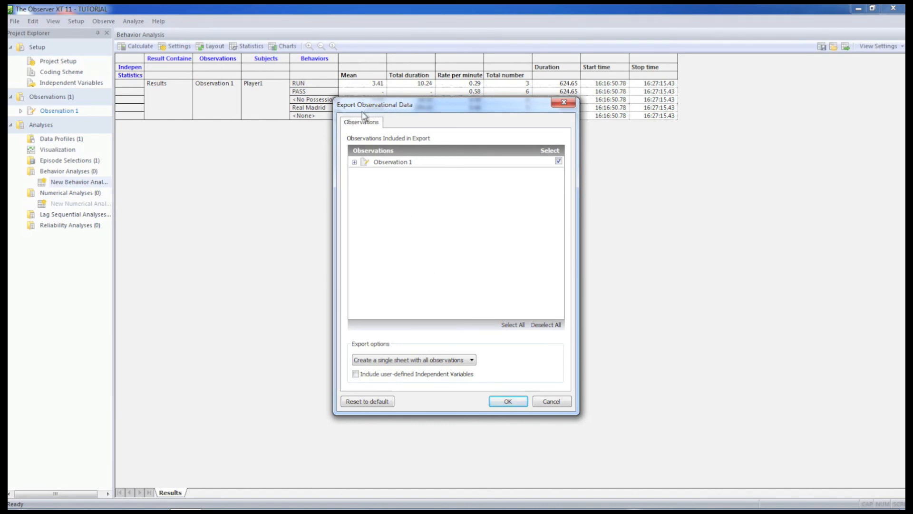
{"action": "left_click", "coordinate": [509, 402]}
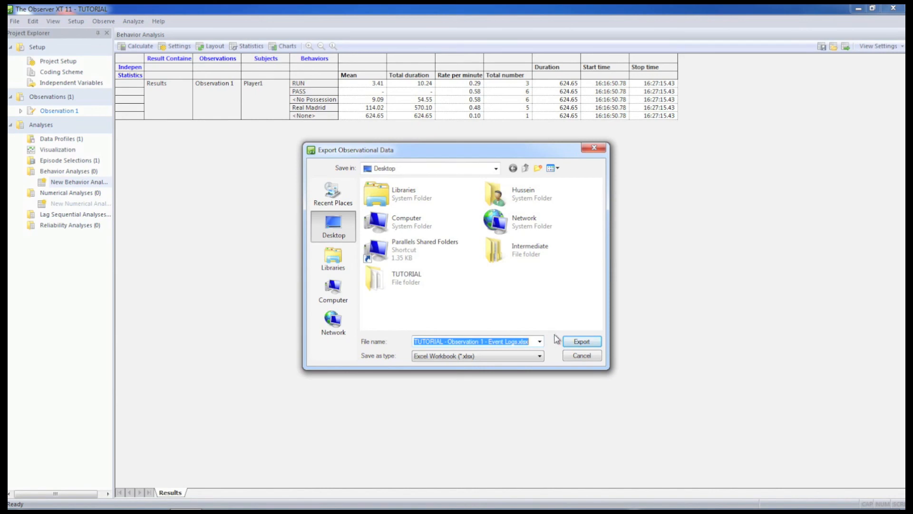
{"action": "left_click", "coordinate": [582, 345]}
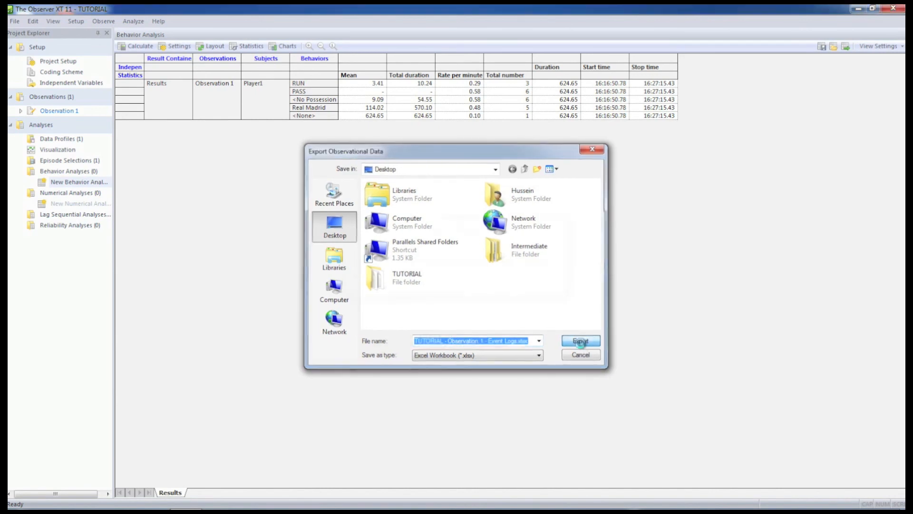
Open the exported event log workbook from the desktop in Excel, fit columns A, B and E to their contents, and minimize it.
{"action": "left_click", "coordinate": [857, 9]}
{"action": "double_click", "coordinate": [66, 250]}
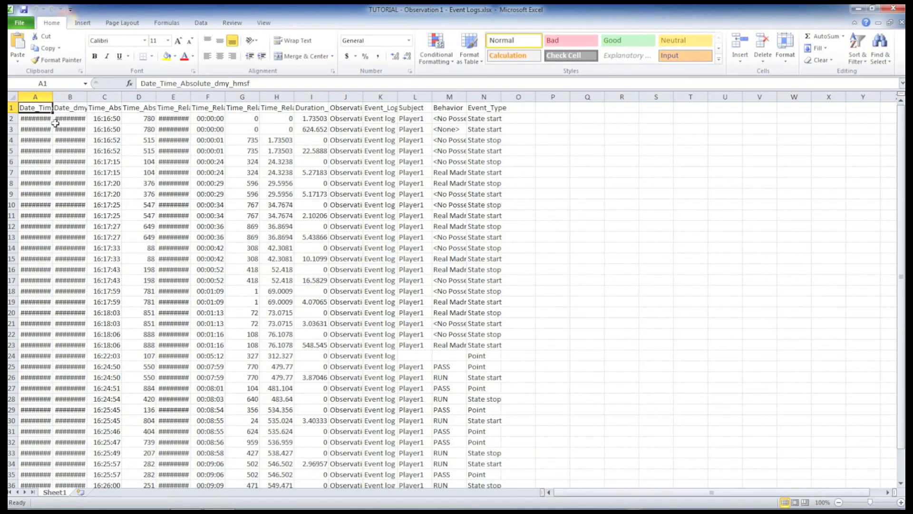
{"action": "double_click", "coordinate": [52, 97]}
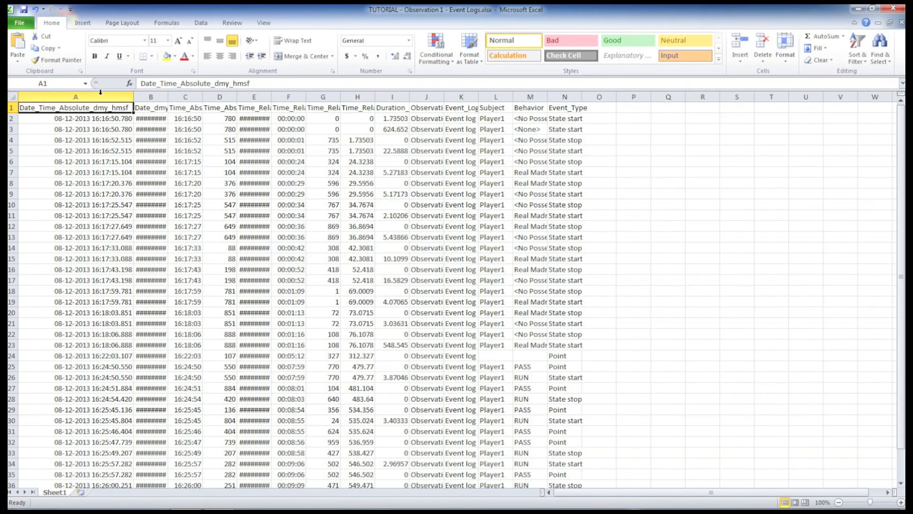
{"action": "double_click", "coordinate": [167, 96]}
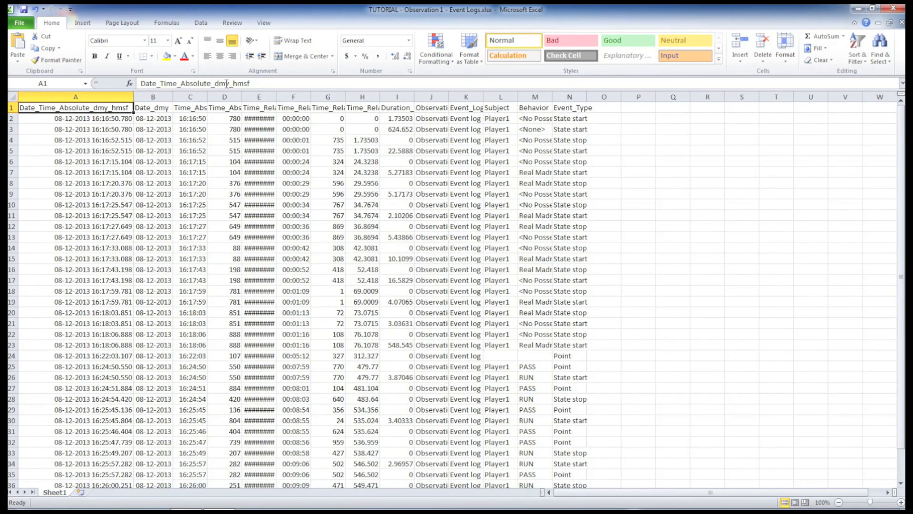
{"action": "double_click", "coordinate": [274, 97]}
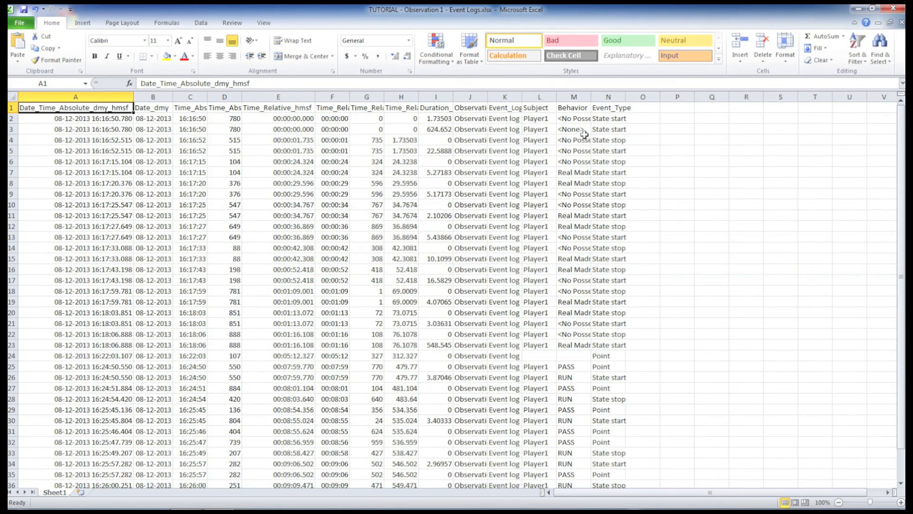
{"action": "left_click", "coordinate": [856, 8]}
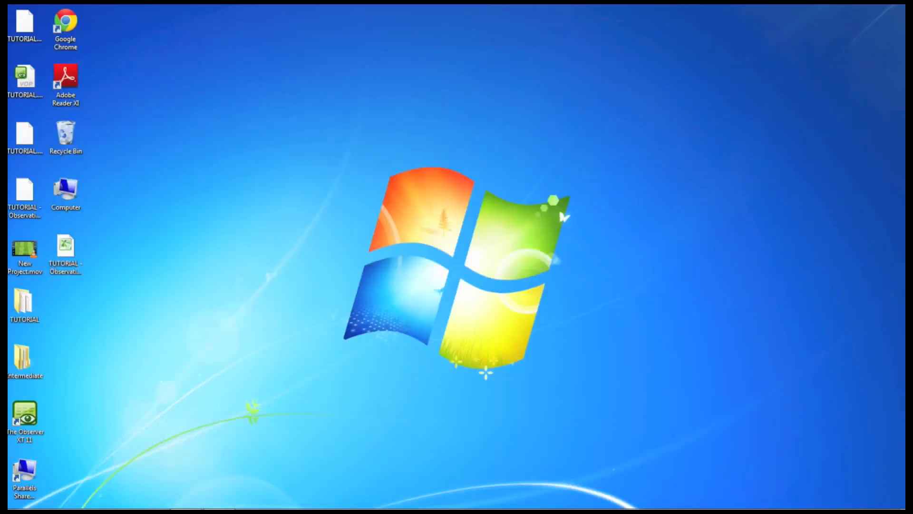